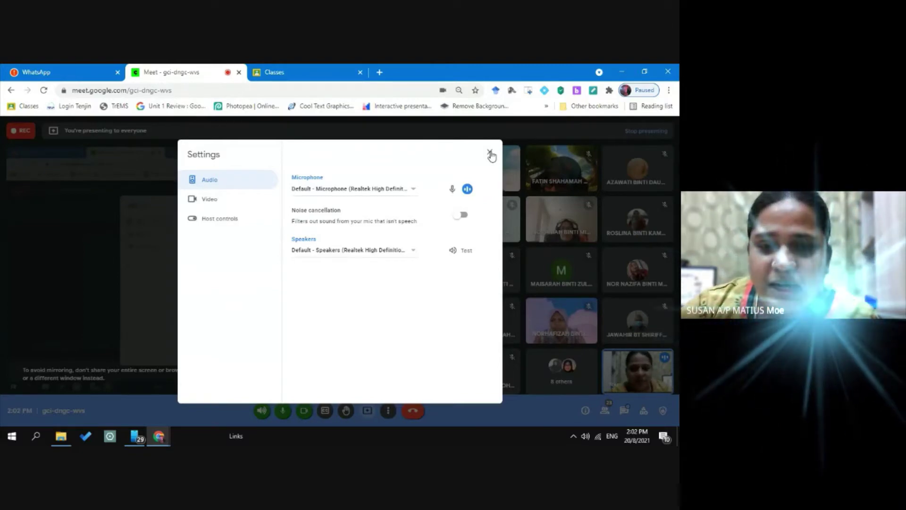
- Turn on noise cancellation for the microphone in the meeting's audio settings
left_click(489, 153)
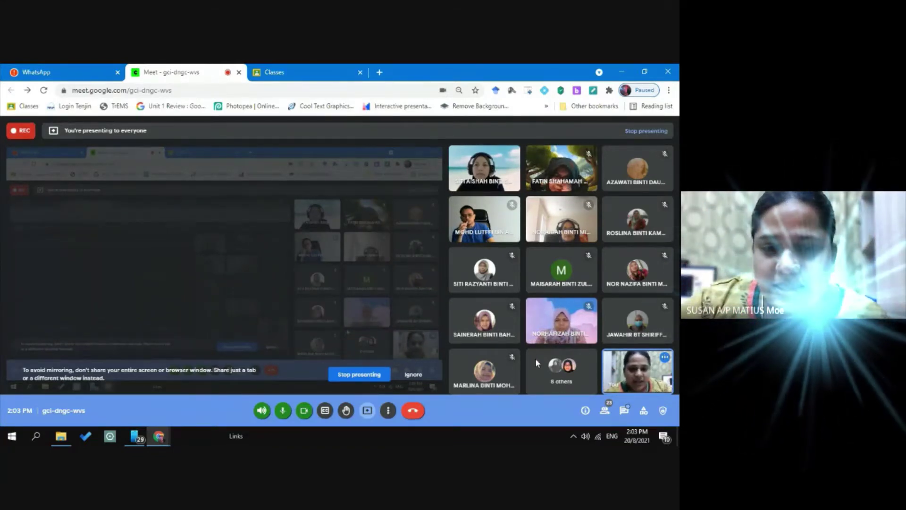
left_click(388, 410)
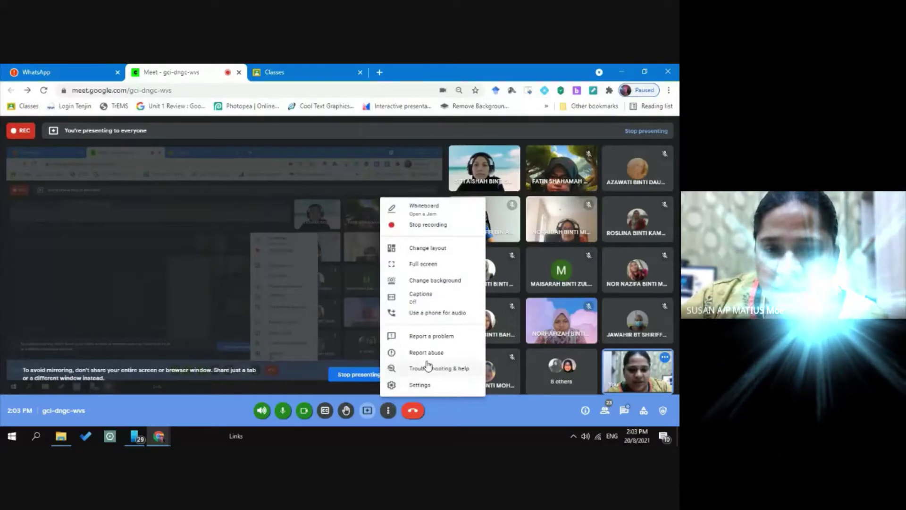
left_click(420, 385)
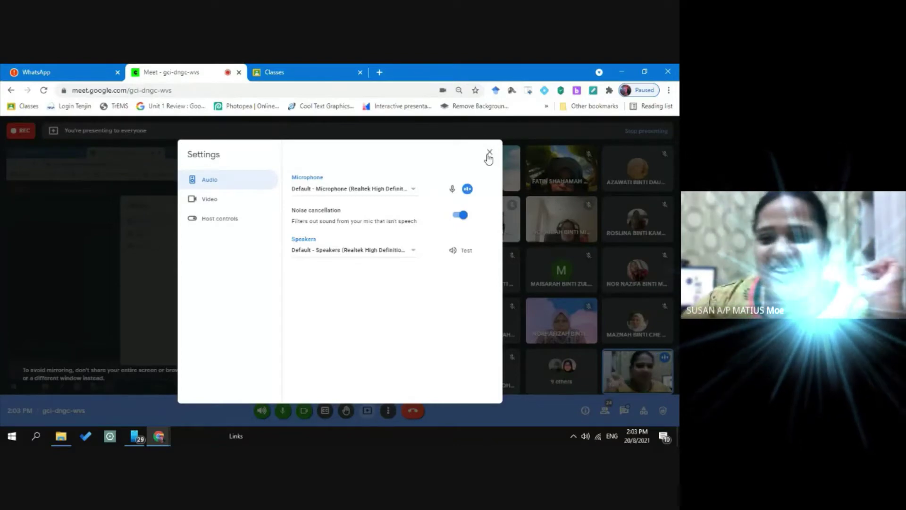
left_click(488, 155)
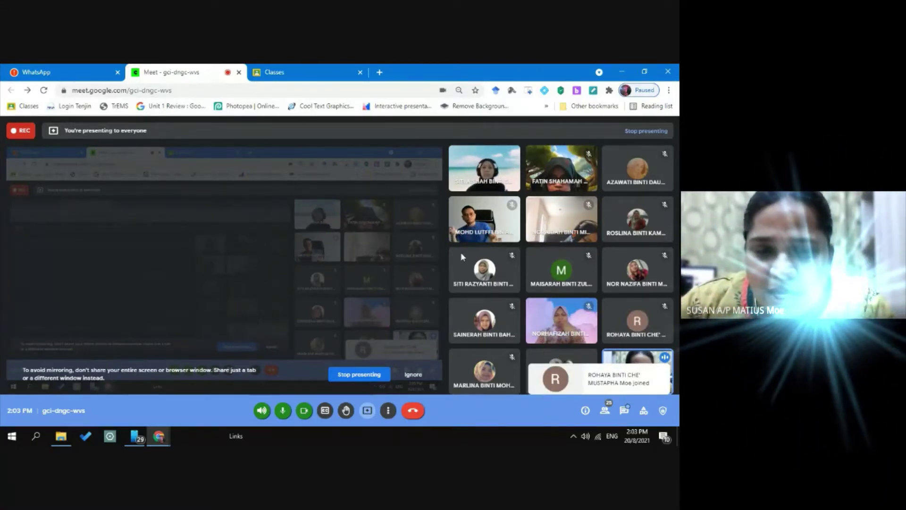
- Review the meeting's audio settings once more, including the noise cancellation option, and close them
left_click(388, 411)
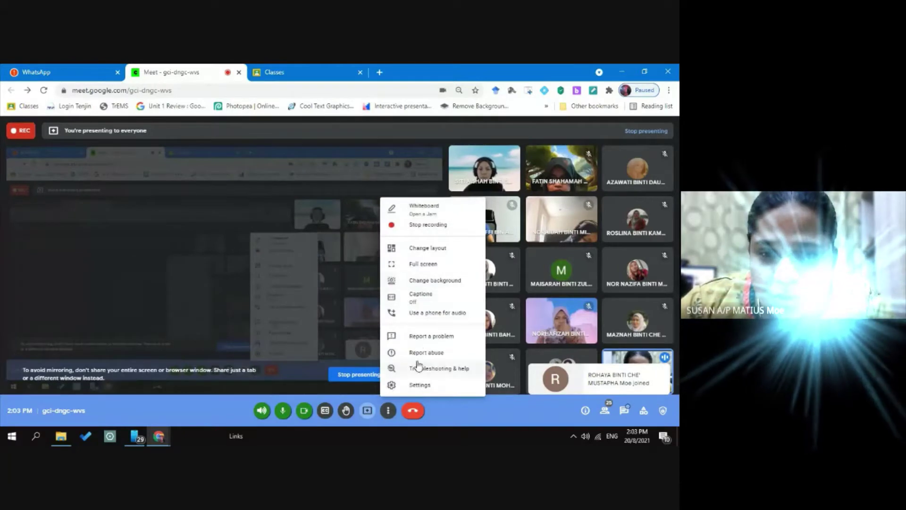
left_click(420, 385)
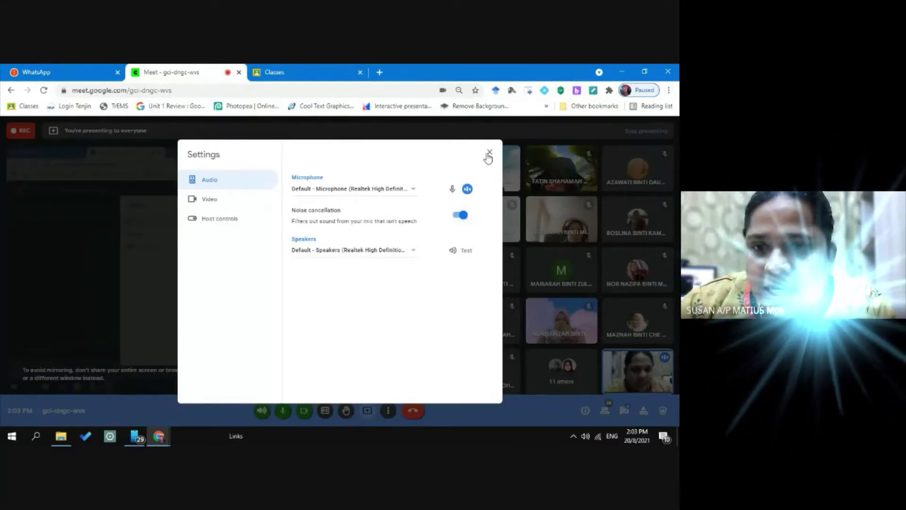
left_click(517, 340)
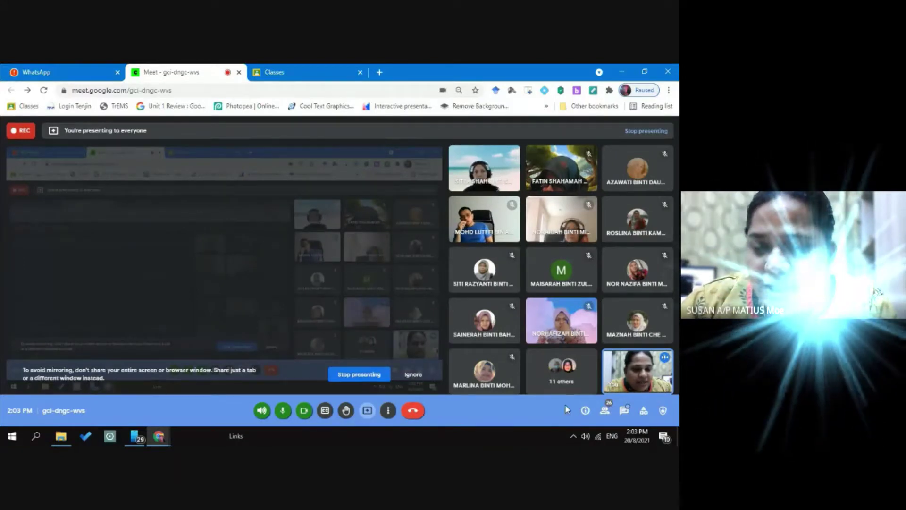
- Start a new poll in the meeting activities with the question "dah makan ke"
left_click(645, 408)
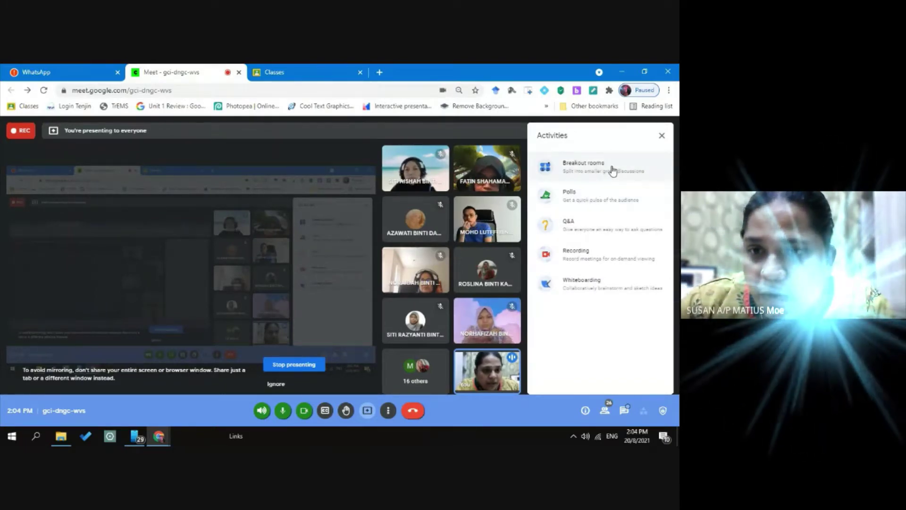
left_click(598, 203)
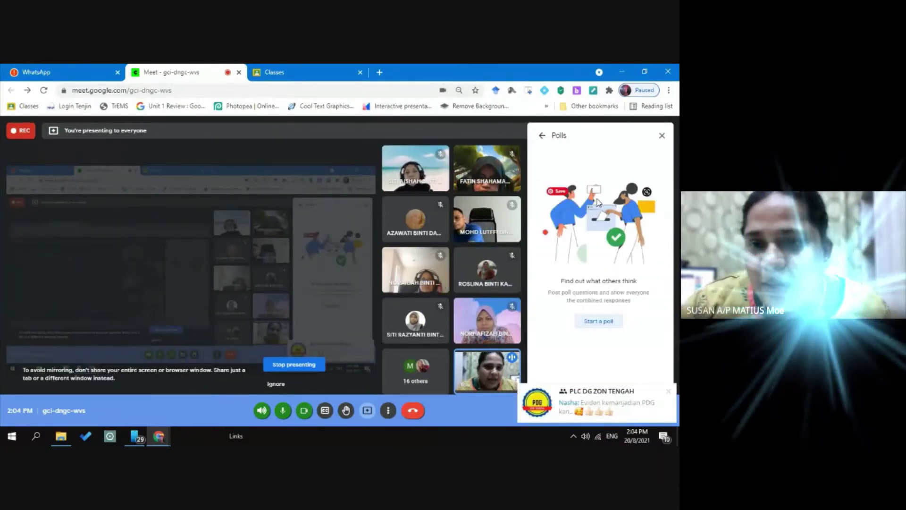
left_click(542, 136)
left_click(567, 193)
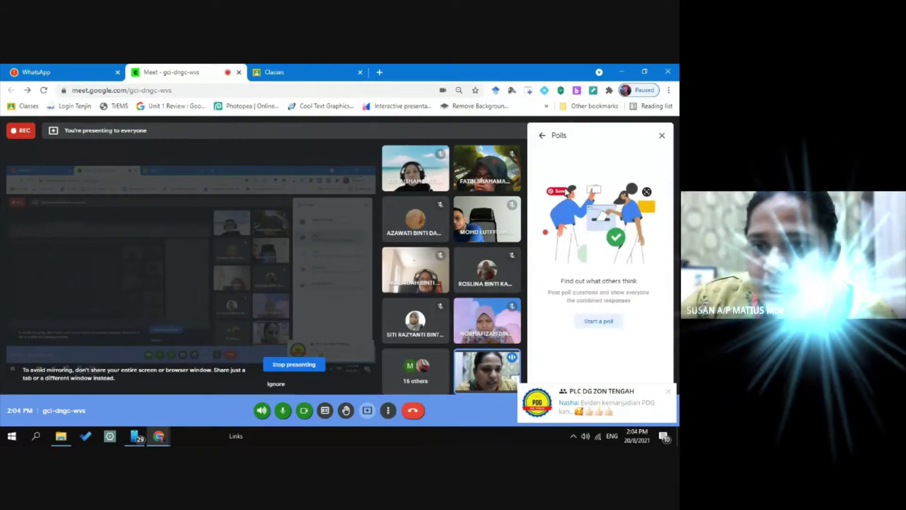
left_click(603, 323)
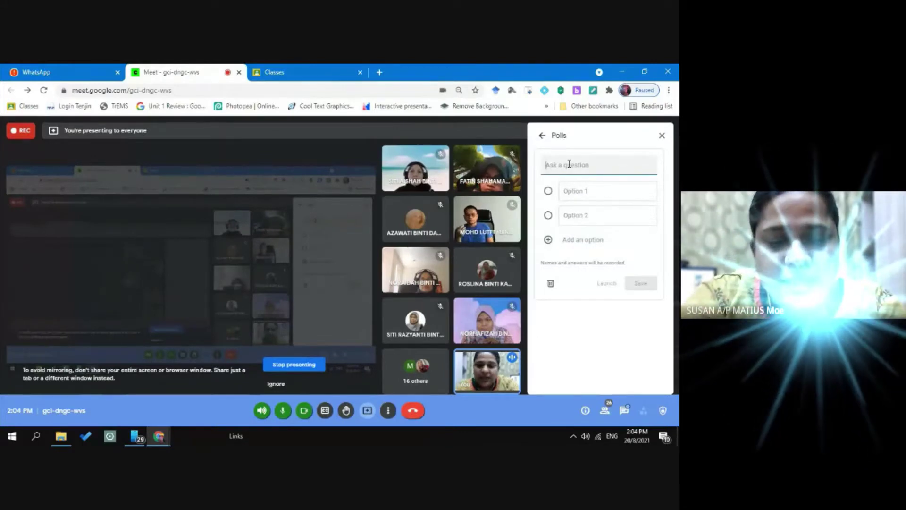
type("dah ma")
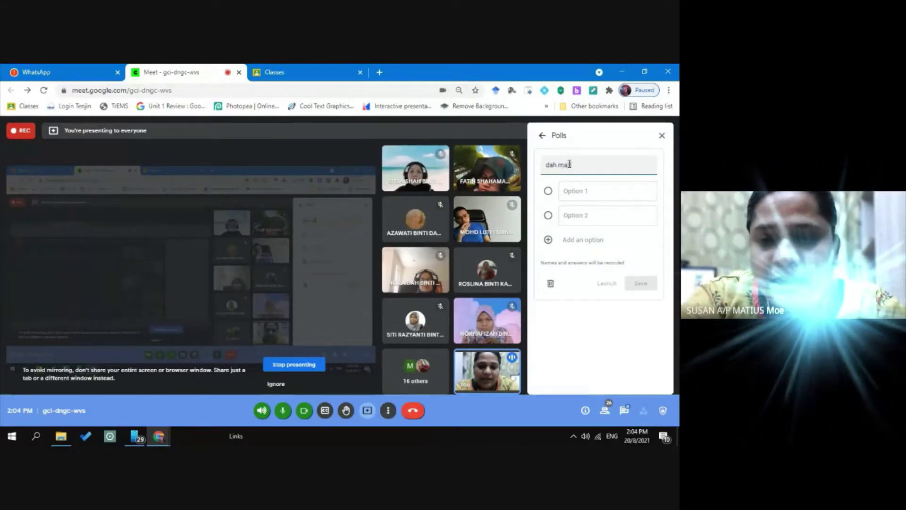
type("kan ke")
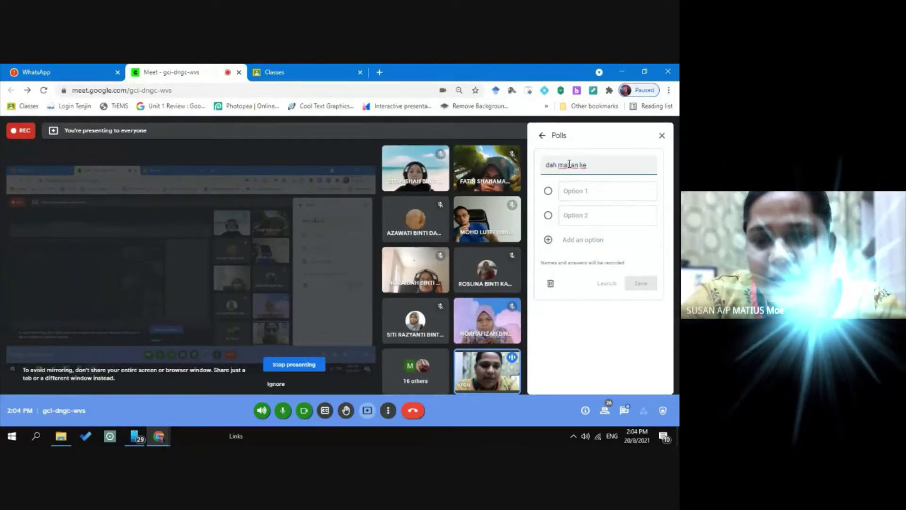
- Launch the poll with the options "sudah" and "belum", and show everyone the results
left_click(575, 189)
type("sudah")
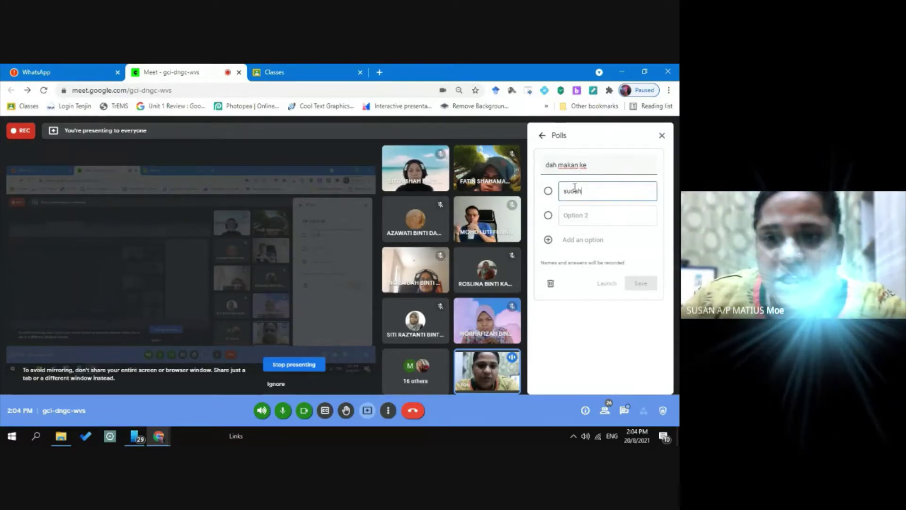
left_click(580, 213)
type("be")
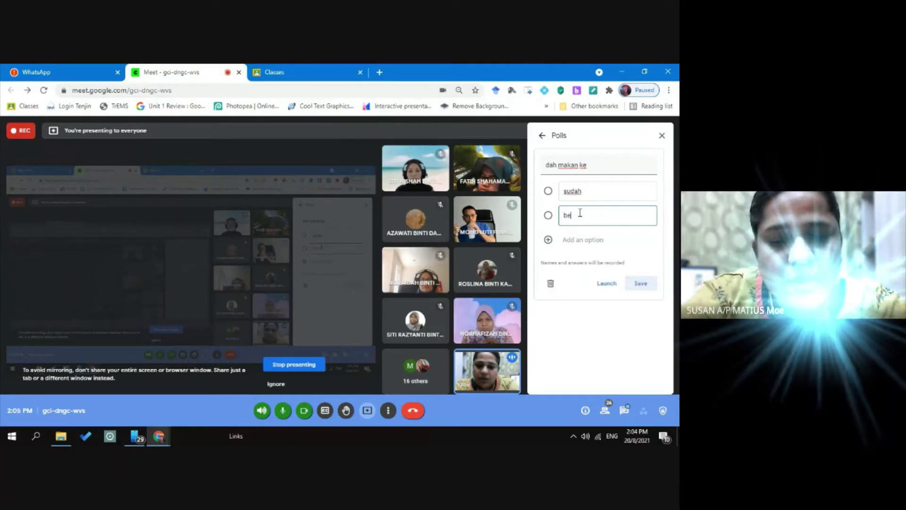
type("lum")
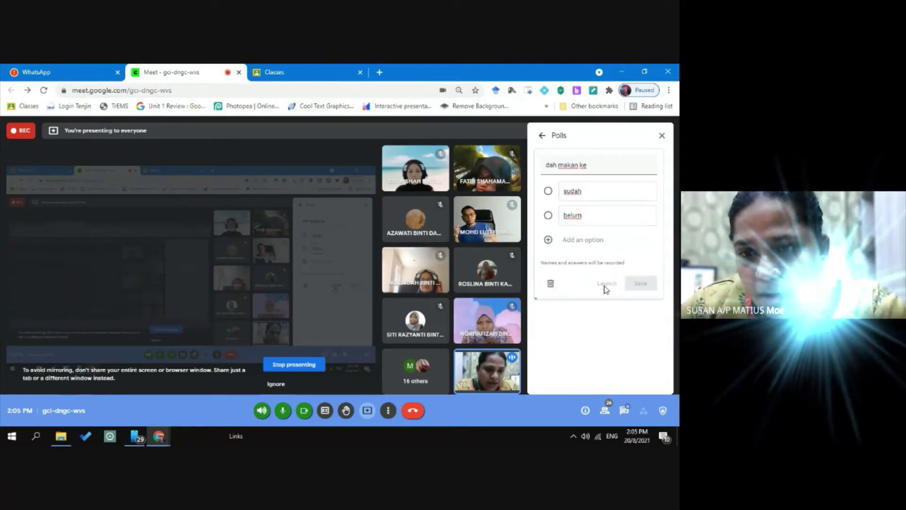
left_click(605, 286)
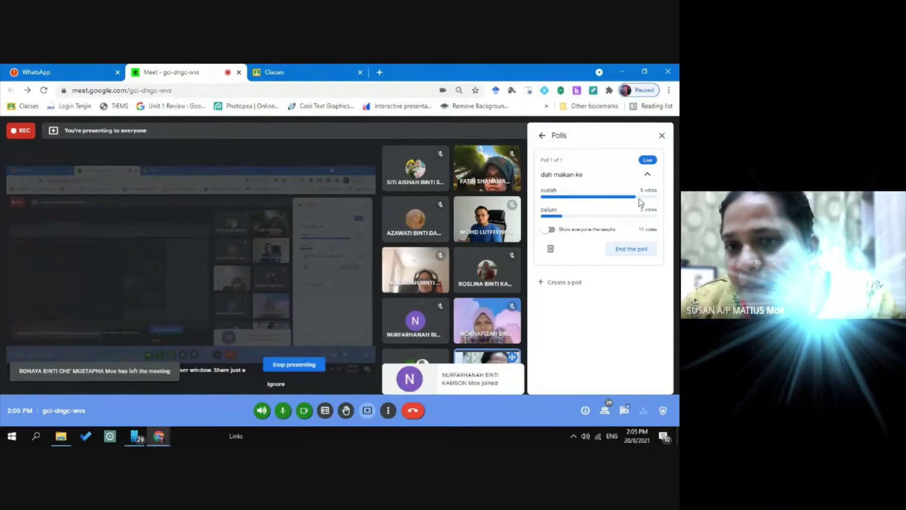
left_click(552, 231)
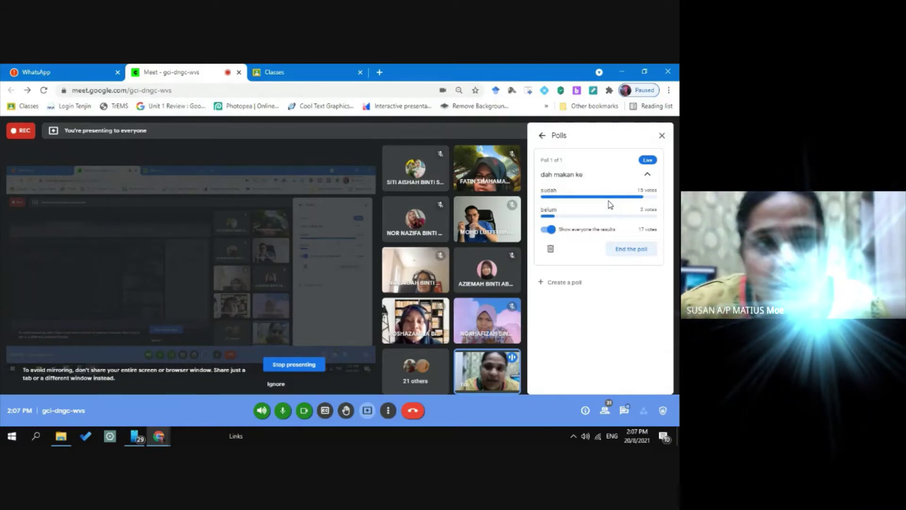
- Switch to Google Classroom, open Gmail from there and change to the school account's inbox
left_click(283, 72)
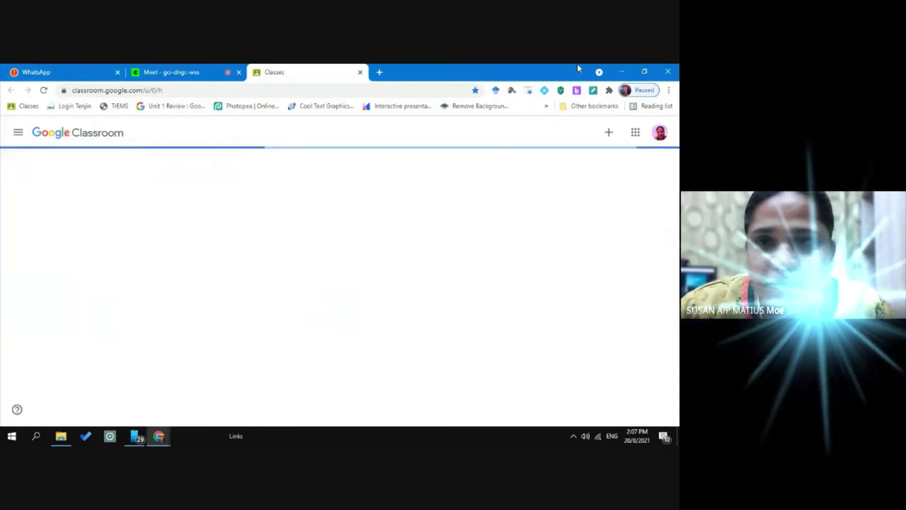
left_click(636, 133)
left_click(597, 178)
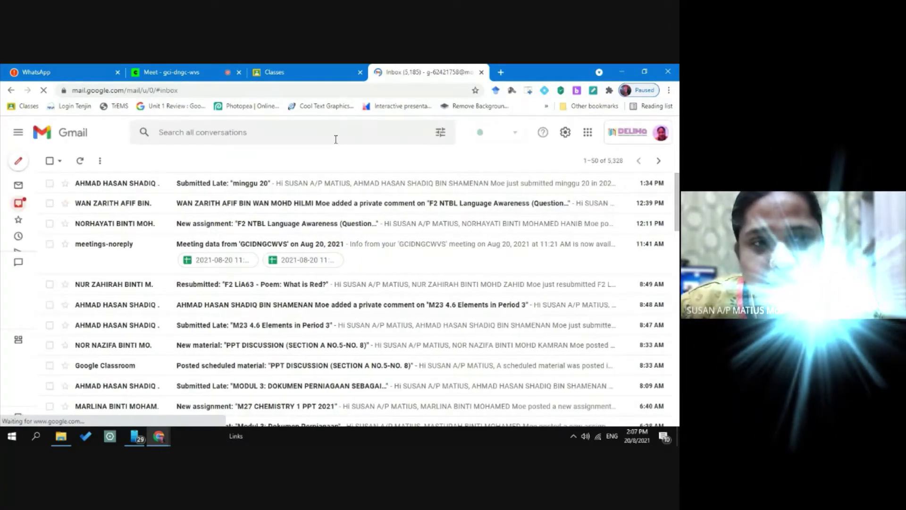
scroll(488, 220, "down", 2)
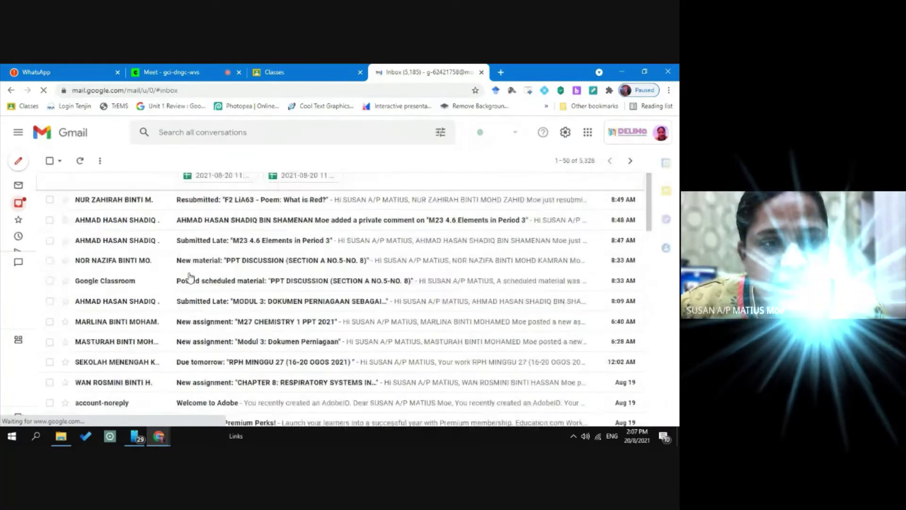
left_click(661, 132)
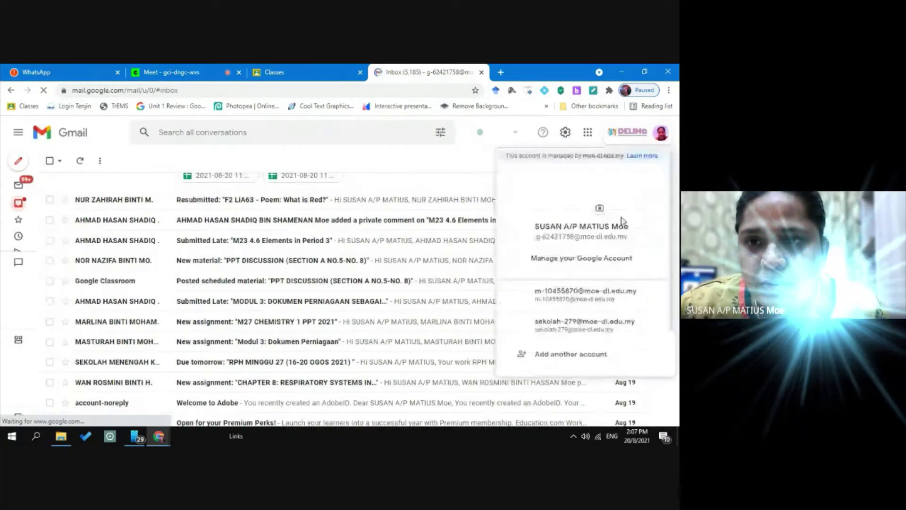
left_click(595, 326)
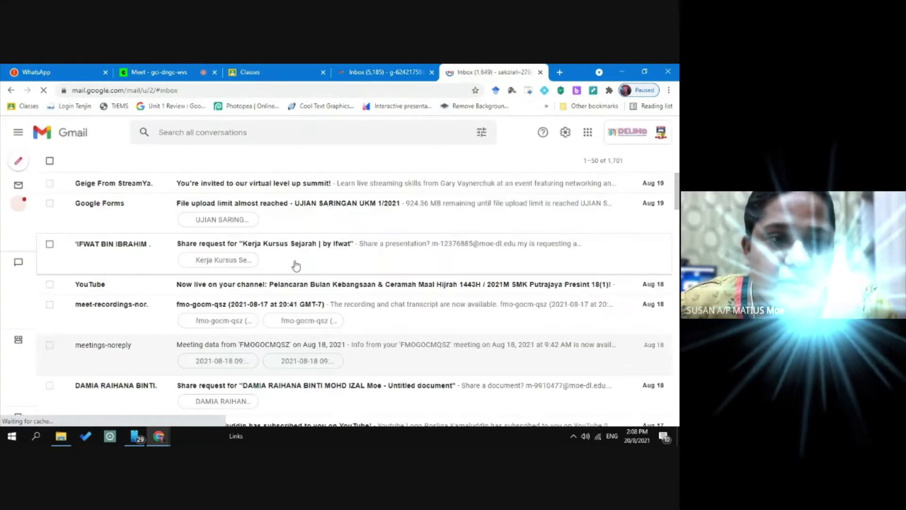
- Open the polling results spreadsheet attached to the Aug 18 meeting data email and review the participants' answers
scroll(302, 268, "down", 3)
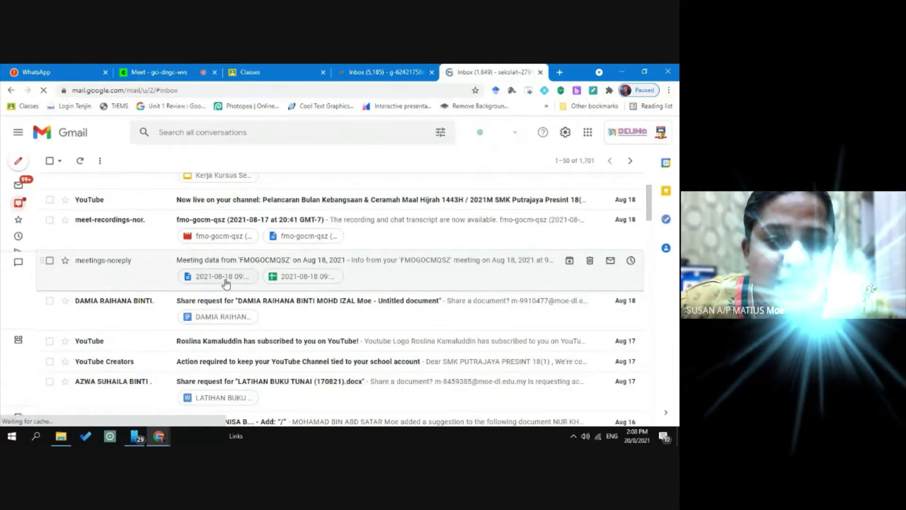
left_click(298, 281)
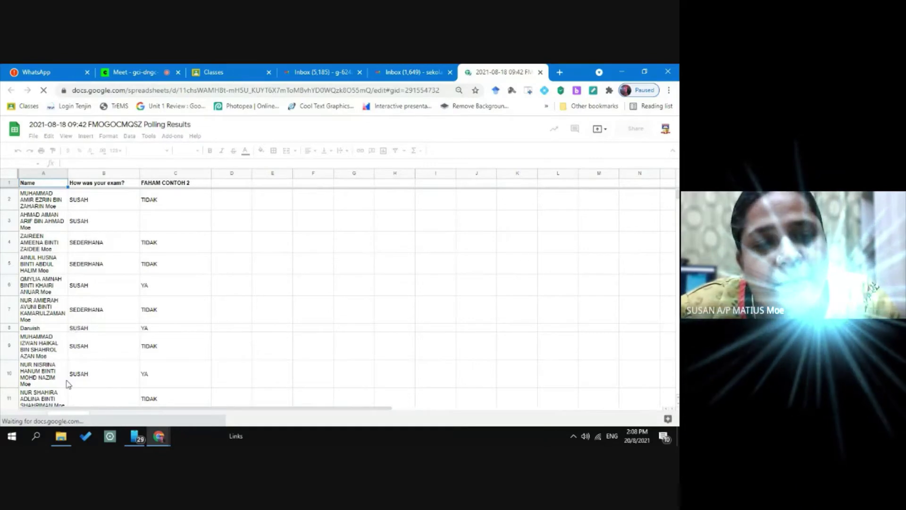
scroll(67, 385, "down", 2)
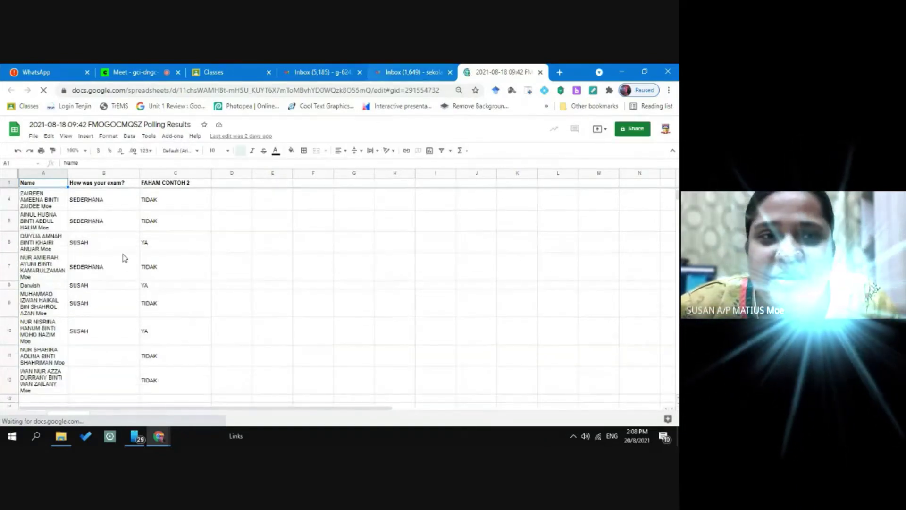
- Return to Google Meet, end the "dah makan ke" poll and create another poll asking "faham tak"
left_click(125, 72)
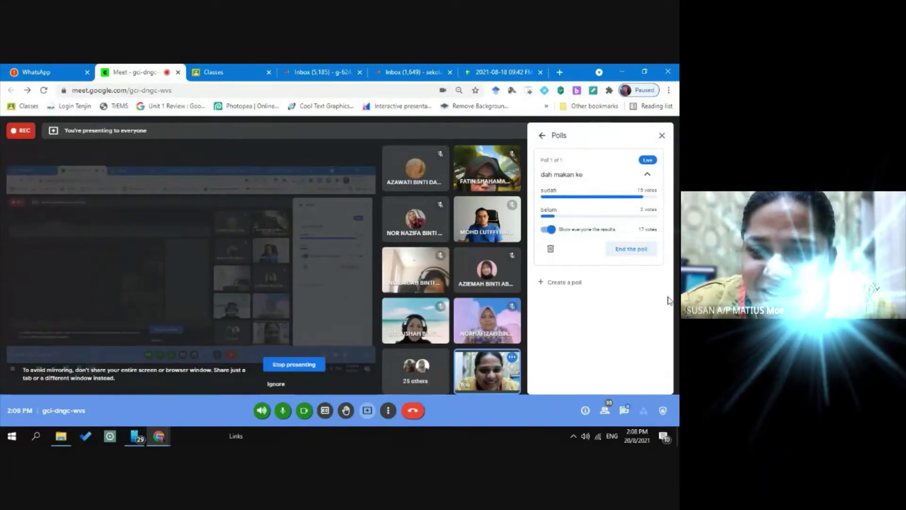
left_click(635, 250)
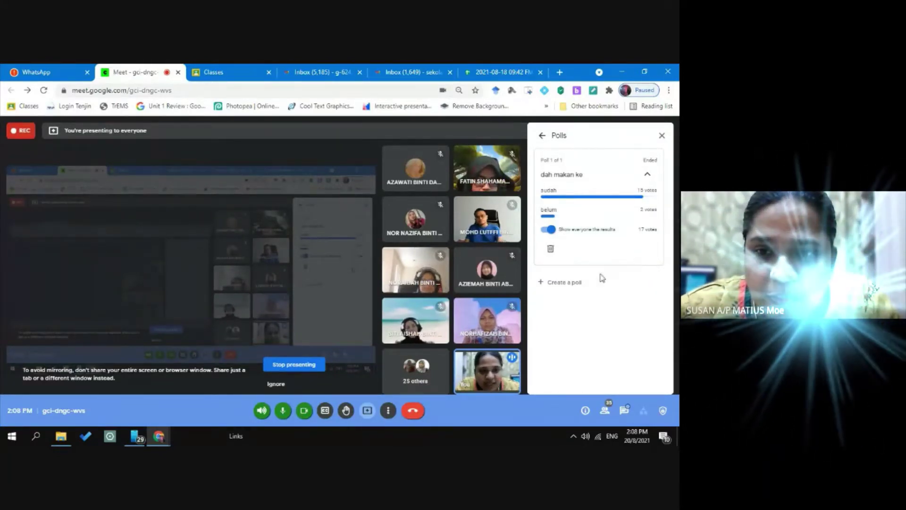
left_click(571, 283)
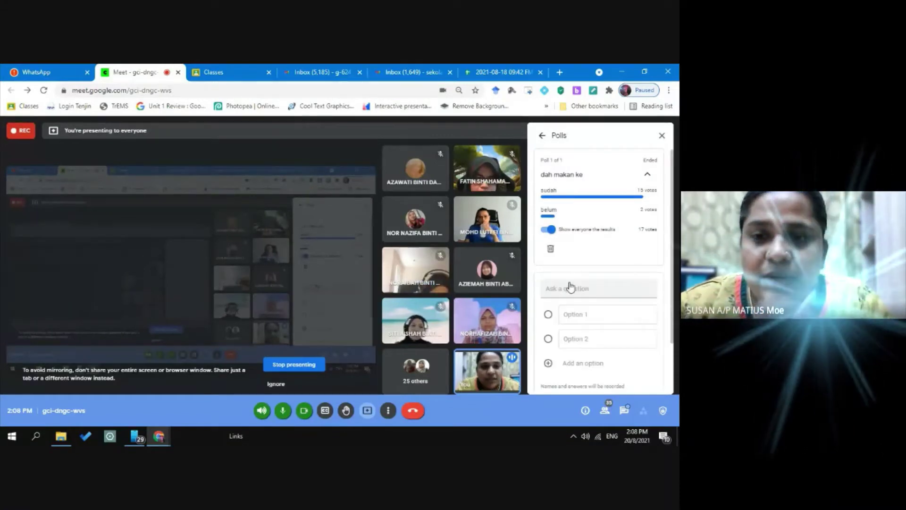
left_click(570, 288)
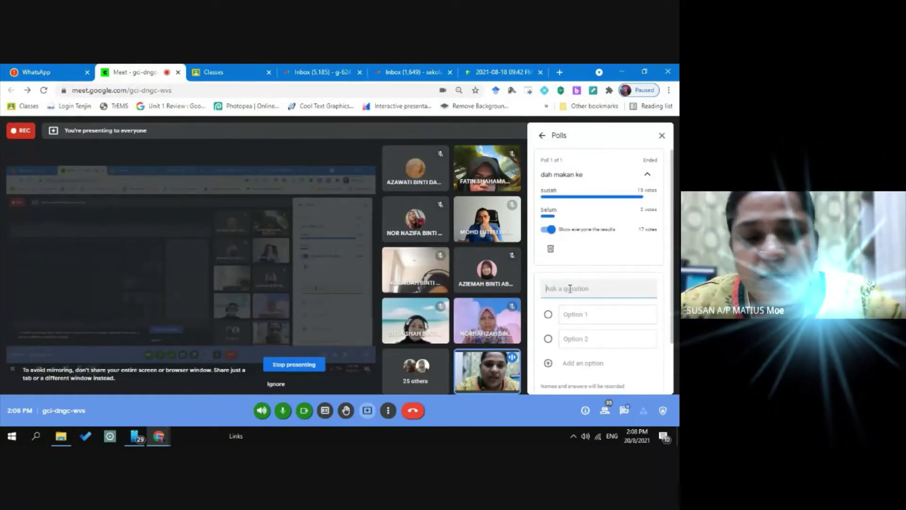
key("BackSpace")
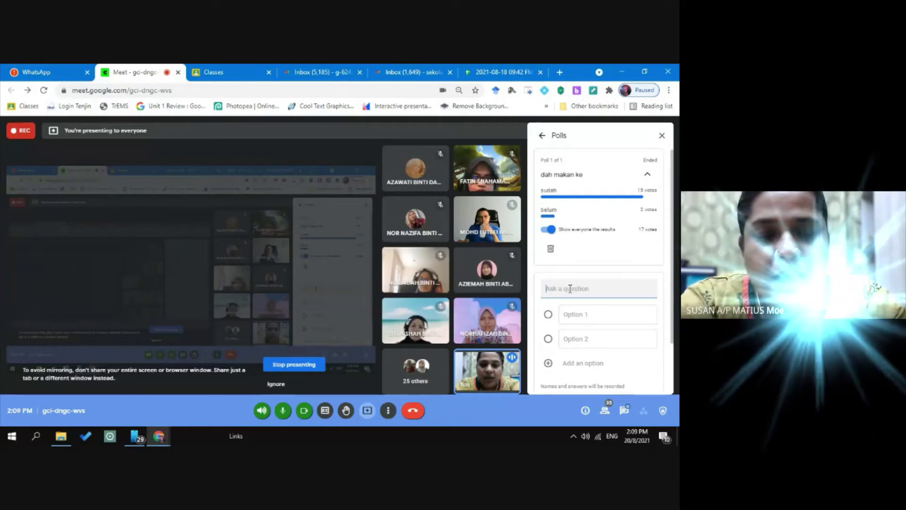
type("faham tak")
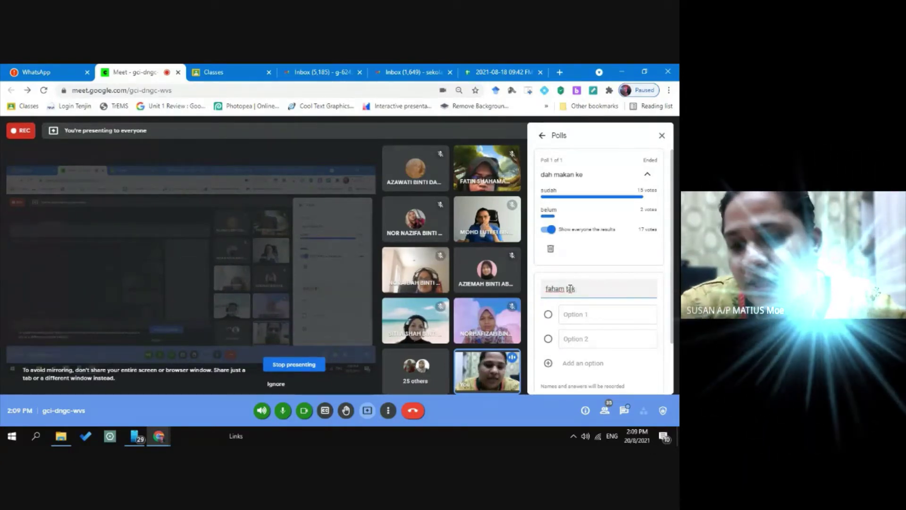
- Give the "faham tak" poll the answer options "ya" and "tidak"
left_click(577, 314)
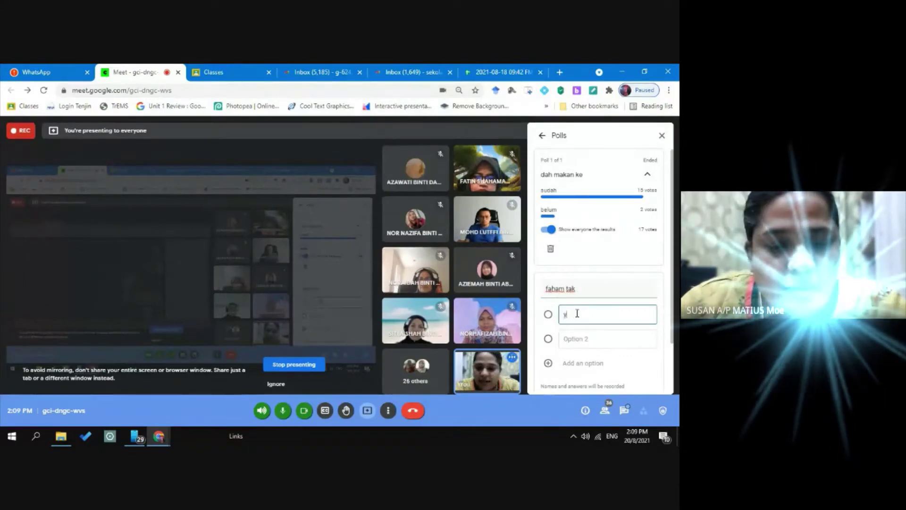
left_click(580, 339)
type("t")
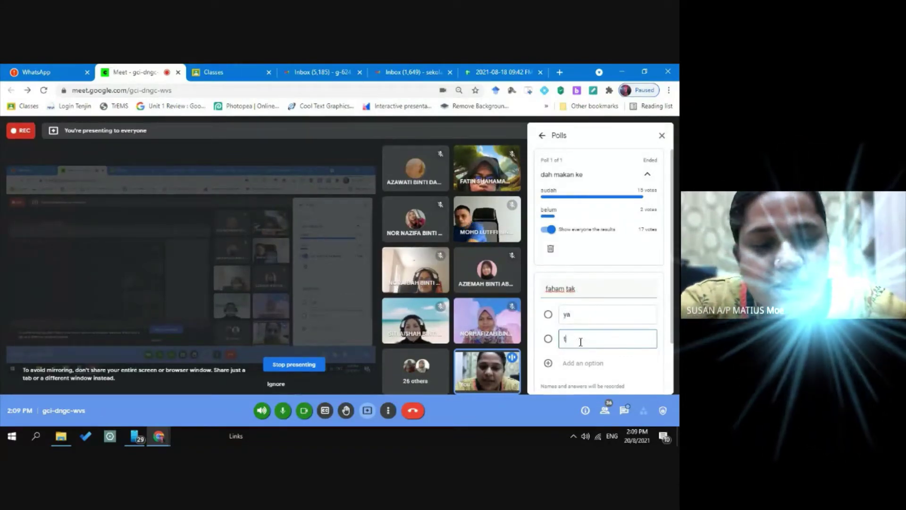
type("idak")
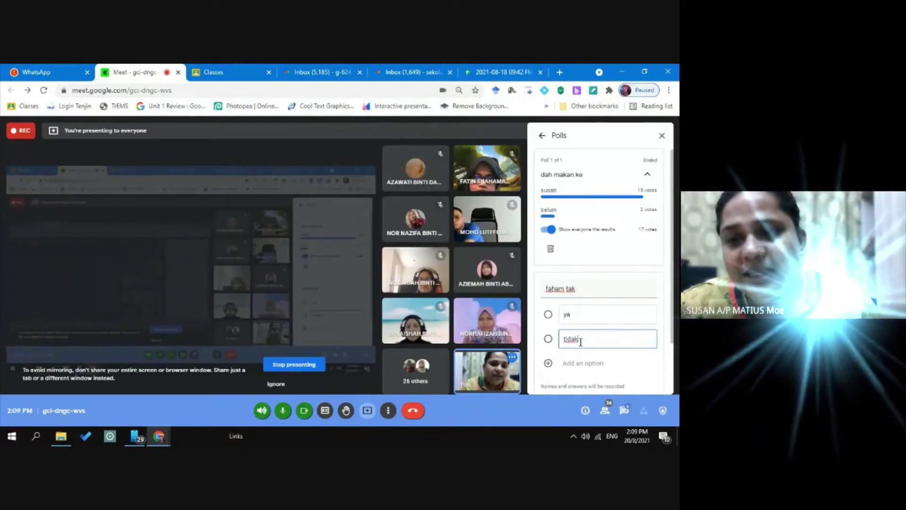
- Launch the "faham tak" poll and look over the Aug 18 polling results spreadsheet while participants vote
scroll(651, 330, "down", 2)
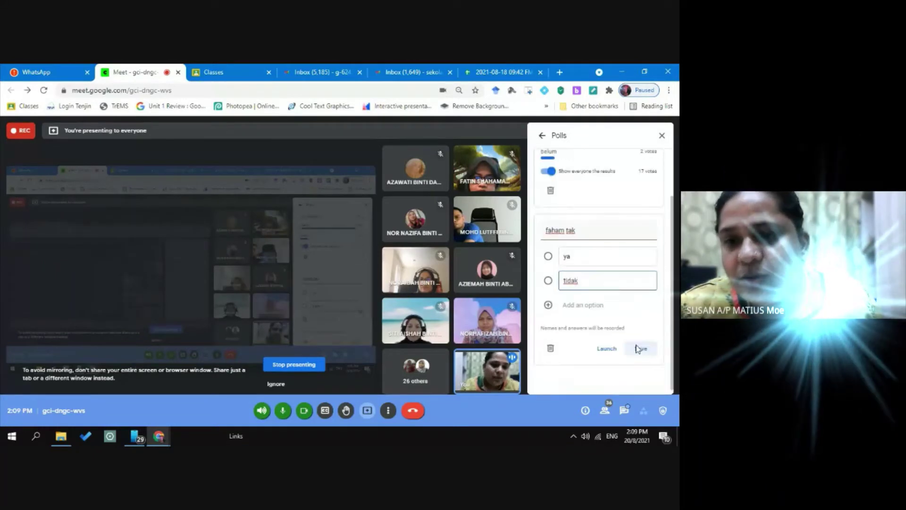
left_click(607, 349)
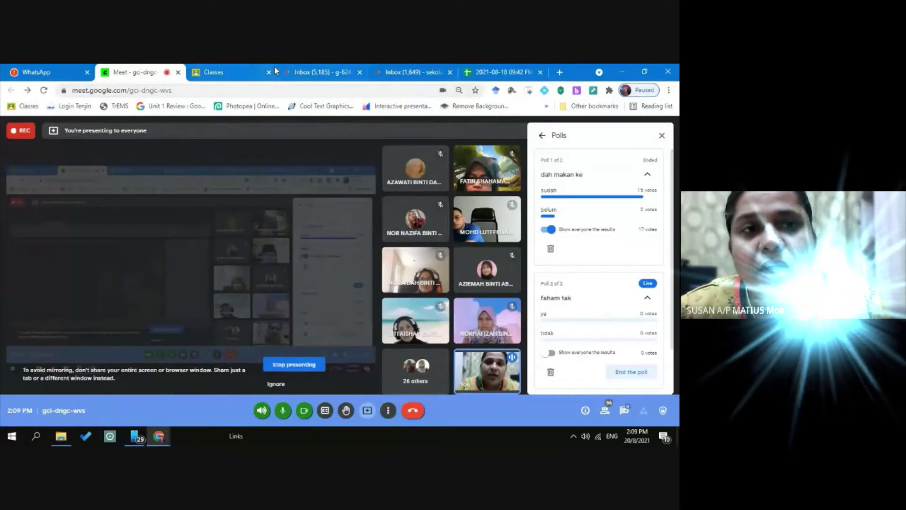
left_click(503, 71)
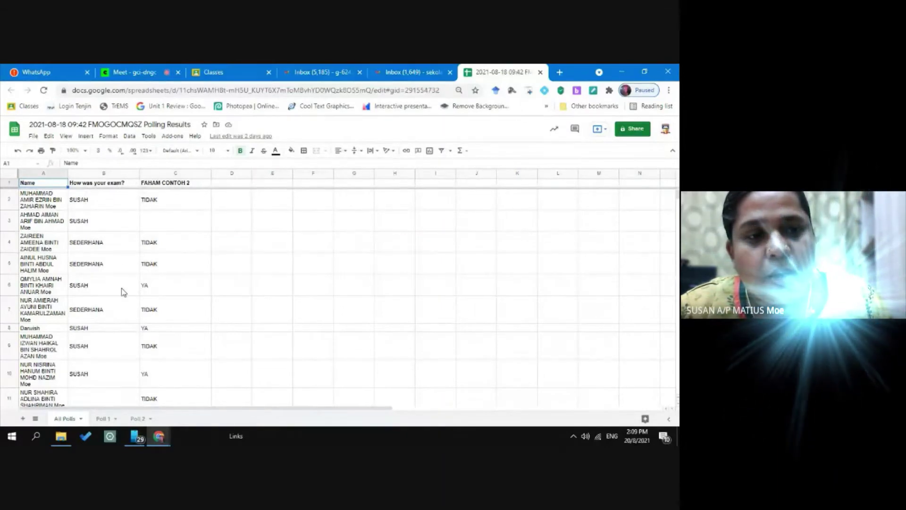
scroll(121, 291, "down", 2)
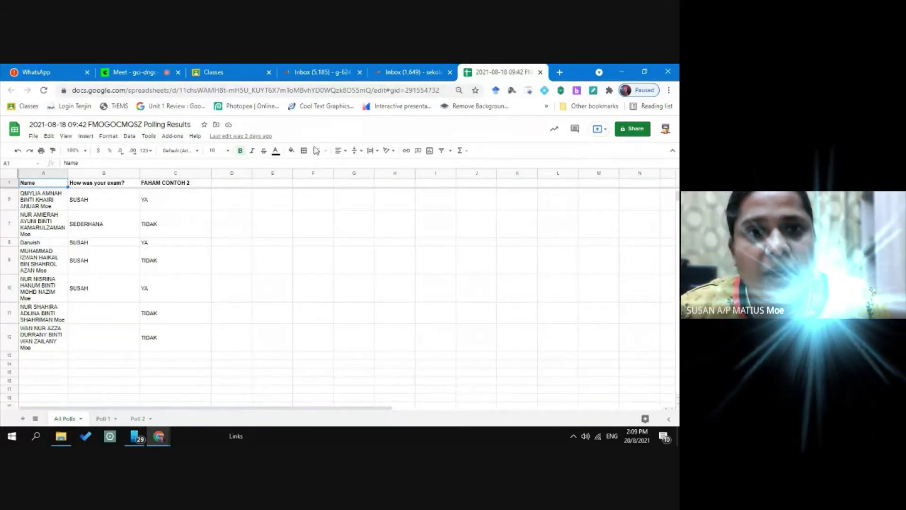
- Return to Google Meet and end the "faham tak" poll
left_click(129, 74)
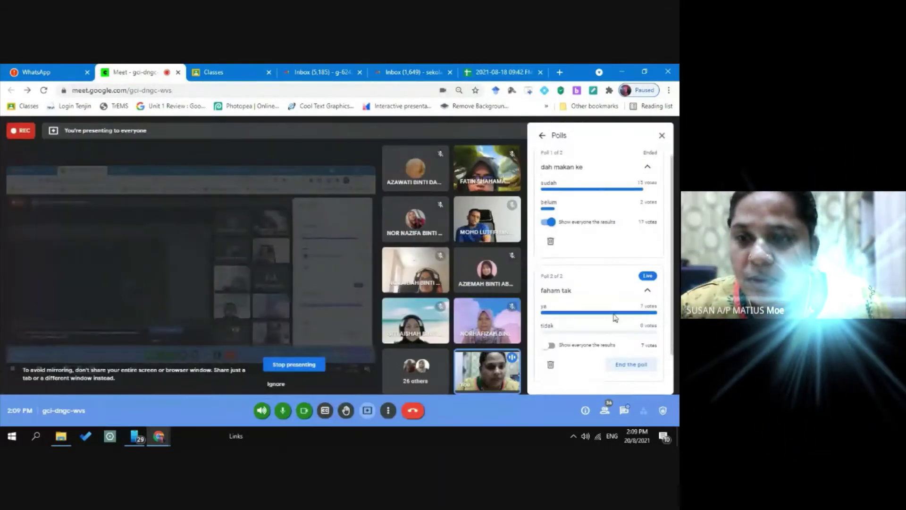
scroll(615, 318, "down", 1)
left_click(631, 321)
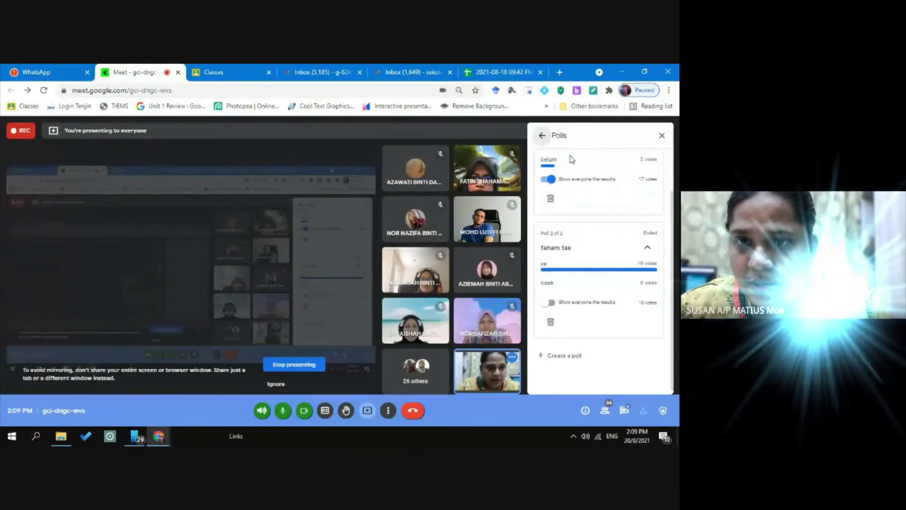
- Leave the polls and turn on Q&A so that participants can ask questions
left_click(543, 135)
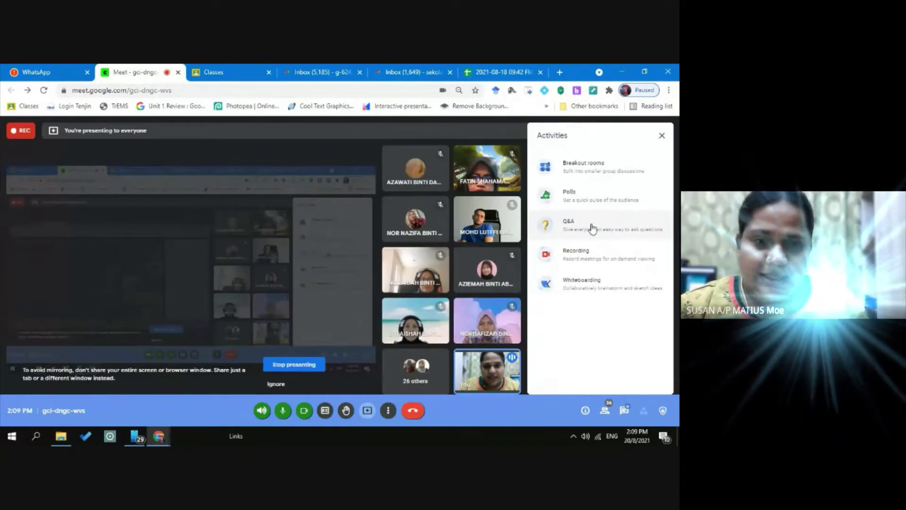
left_click(593, 228)
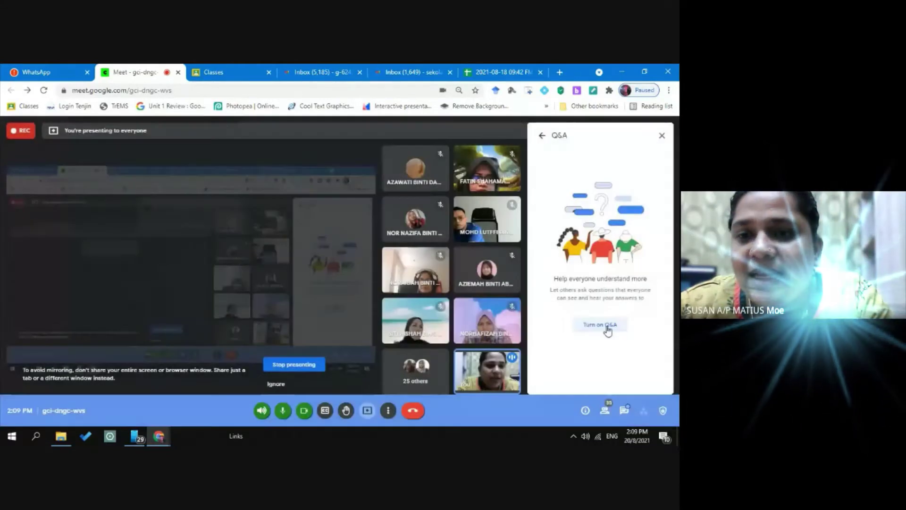
left_click(608, 326)
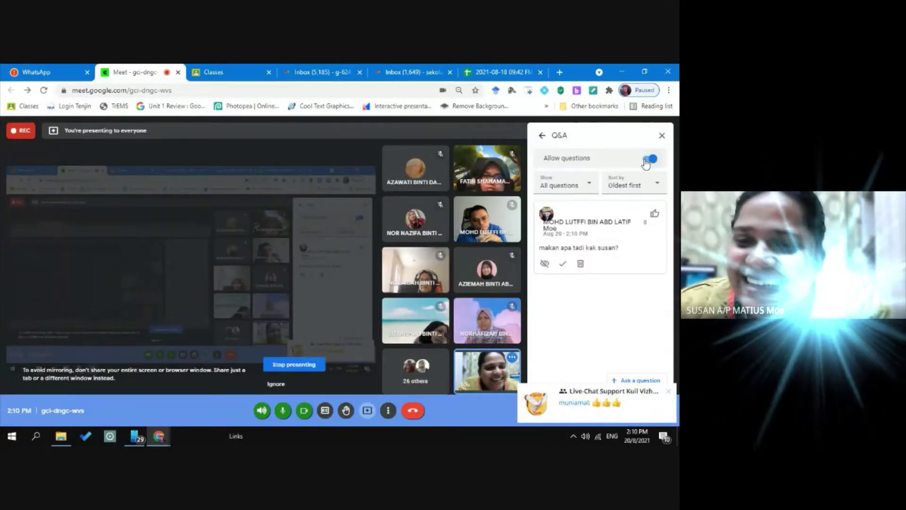
- Mark the two submitted participant questions as answered, and demonstrate hiding and unhiding the first one
left_click(562, 265)
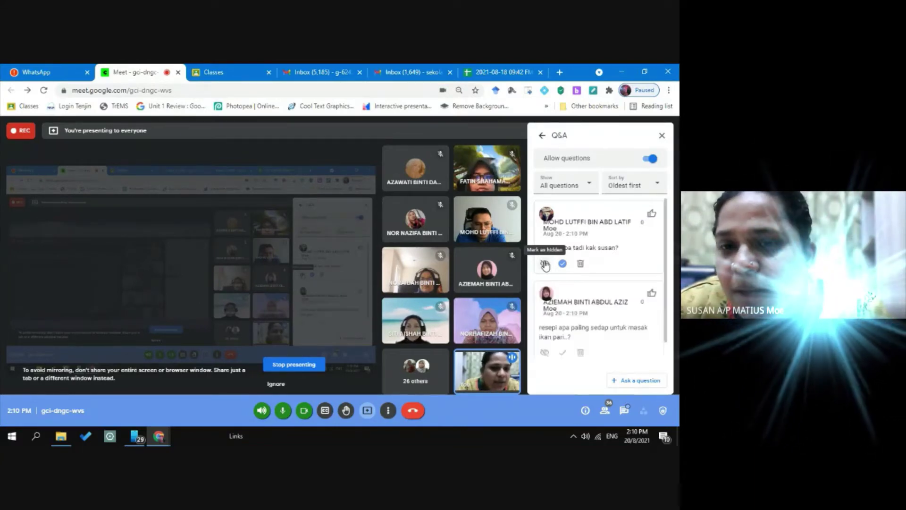
left_click(545, 263)
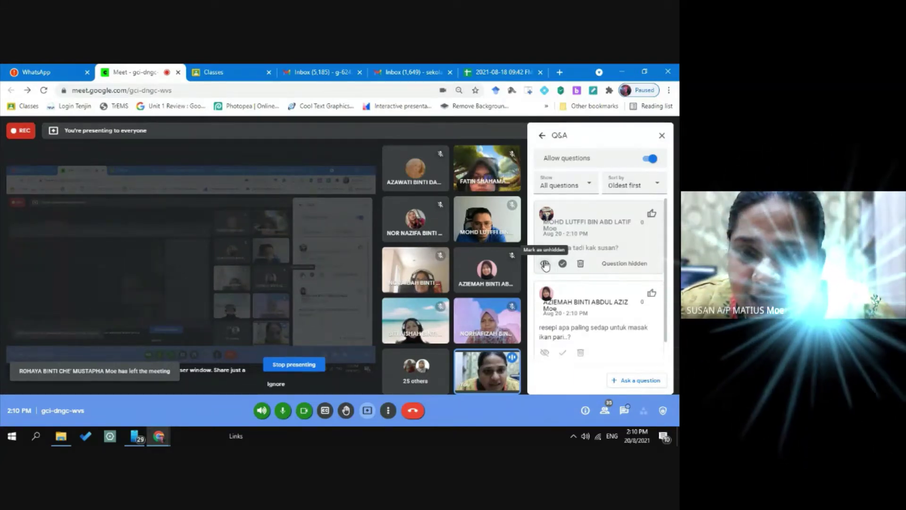
left_click(545, 263)
left_click(562, 263)
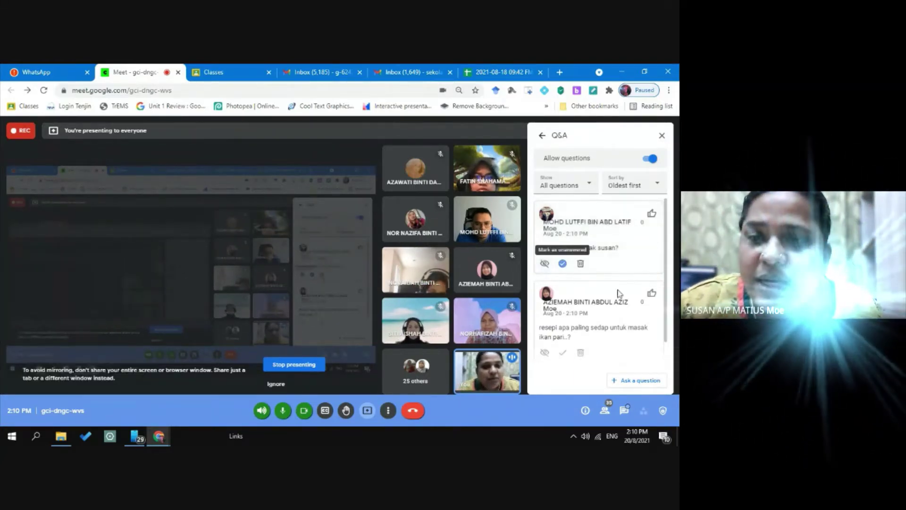
scroll(619, 300, "down", 1)
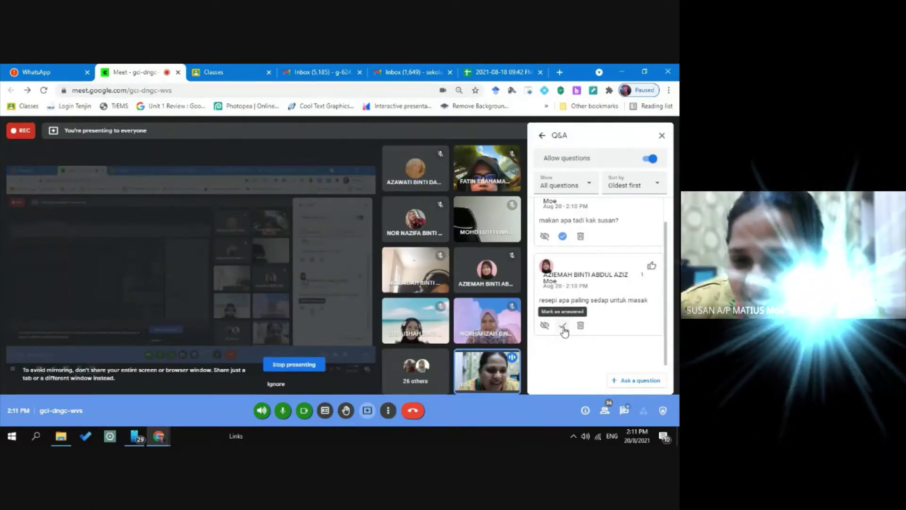
left_click(563, 327)
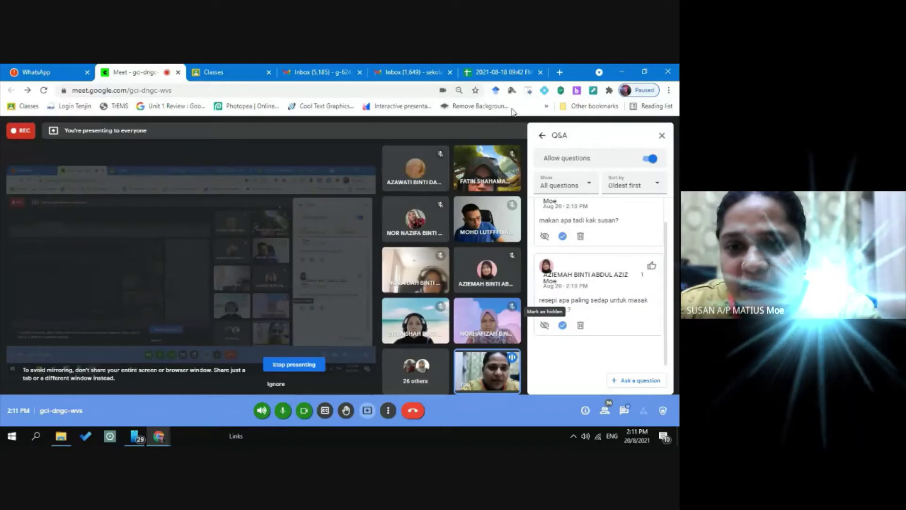
- Look at the polling results spreadsheet and the school account's inbox, and return to Google Meet
left_click(487, 72)
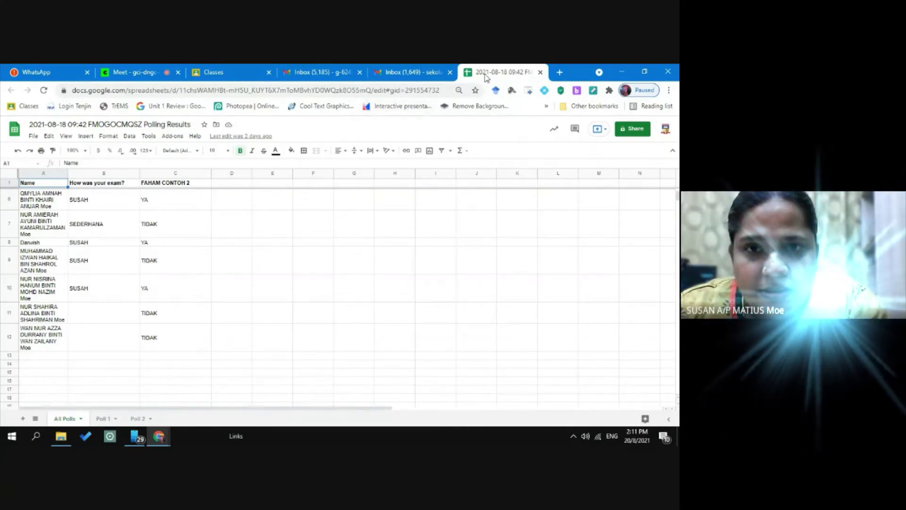
left_click(406, 72)
key("ctrl+2")
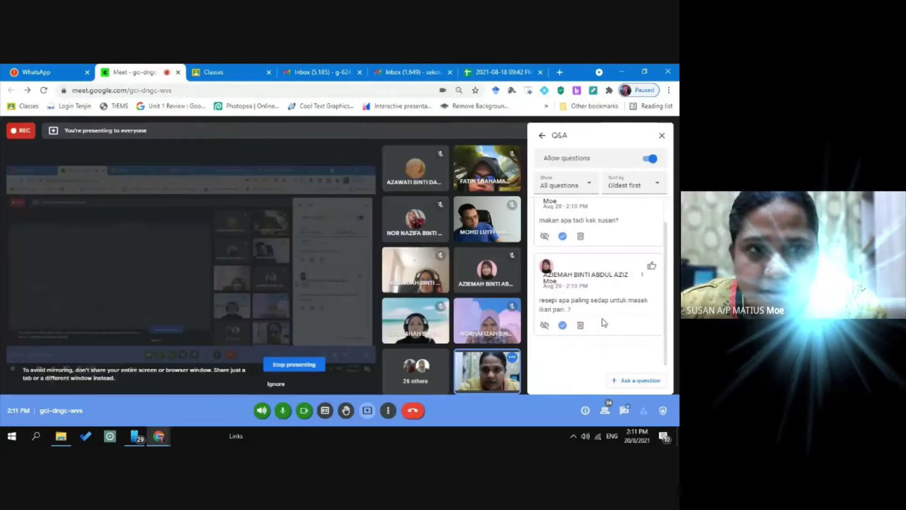
- Close the Q&A activity and open the People list to look through everyone in the call
left_click(544, 135)
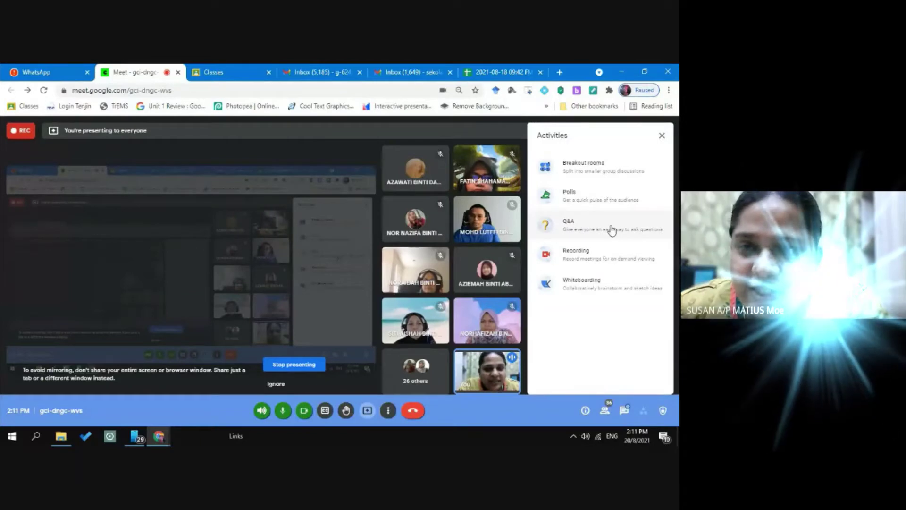
left_click(662, 136)
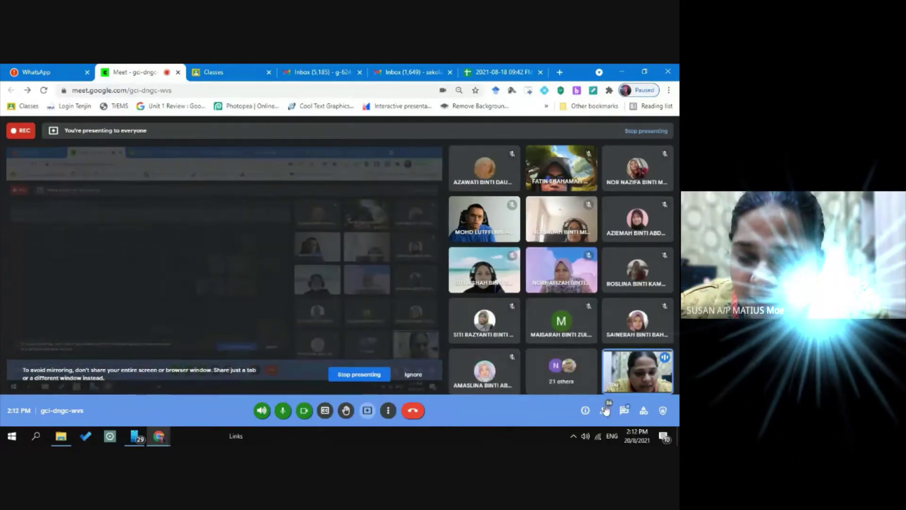
left_click(605, 412)
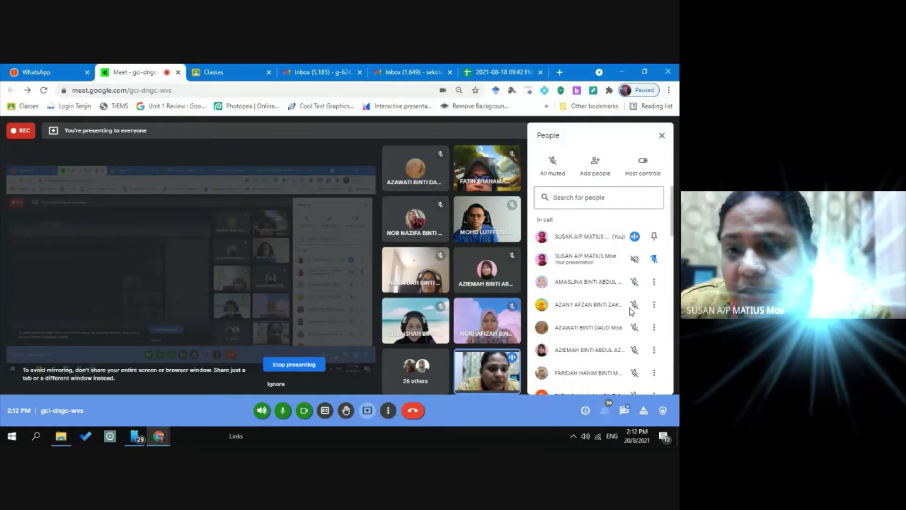
scroll(605, 301, "down", 10)
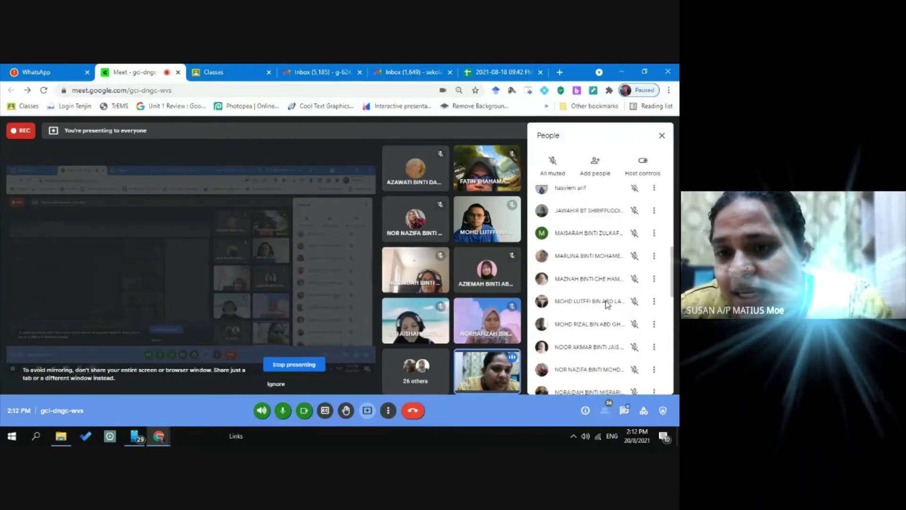
scroll(605, 301, "down", 4)
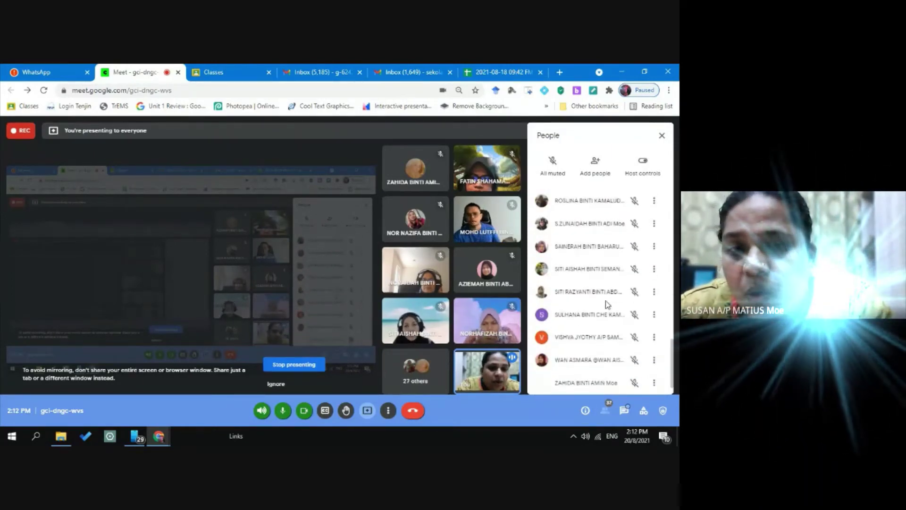
scroll(605, 301, "up", 14)
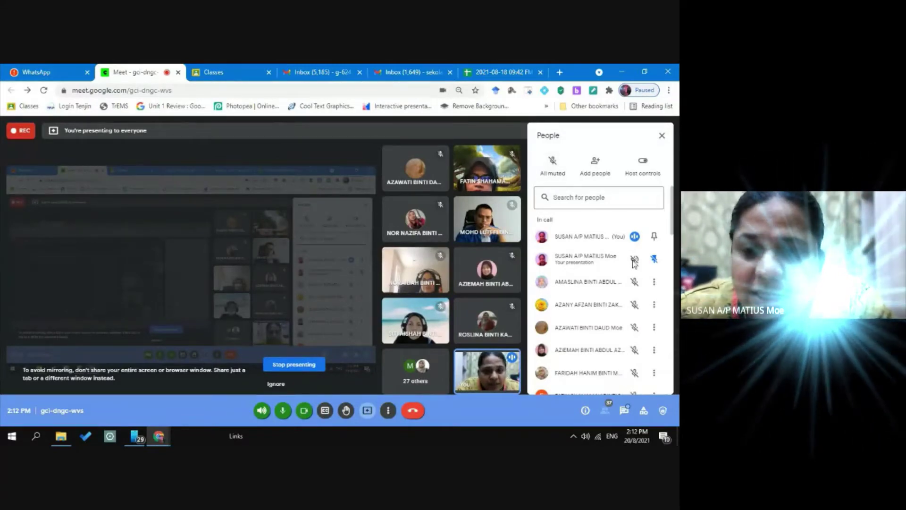
- Open the Attendance Report attached to the Aug 18 meeting data email in Gmail as a Google Sheets spreadsheet
left_click(384, 68)
left_click(227, 279)
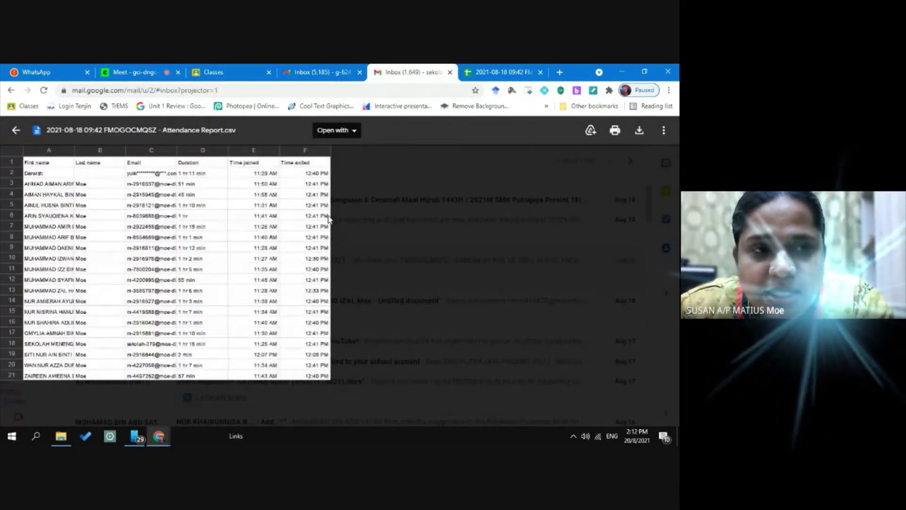
left_click(348, 133)
left_click(363, 214)
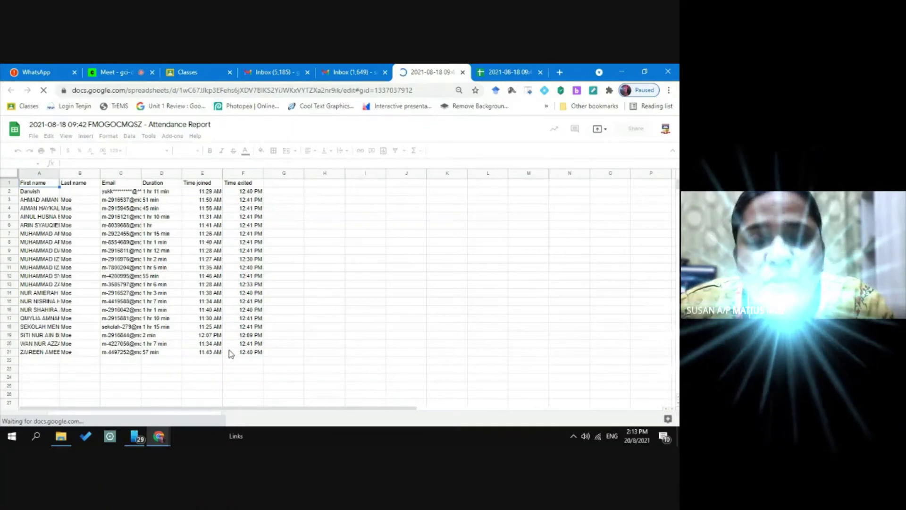
- Revisit the polling results spreadsheet, and return to Google Meet to close the People list
left_click(503, 75)
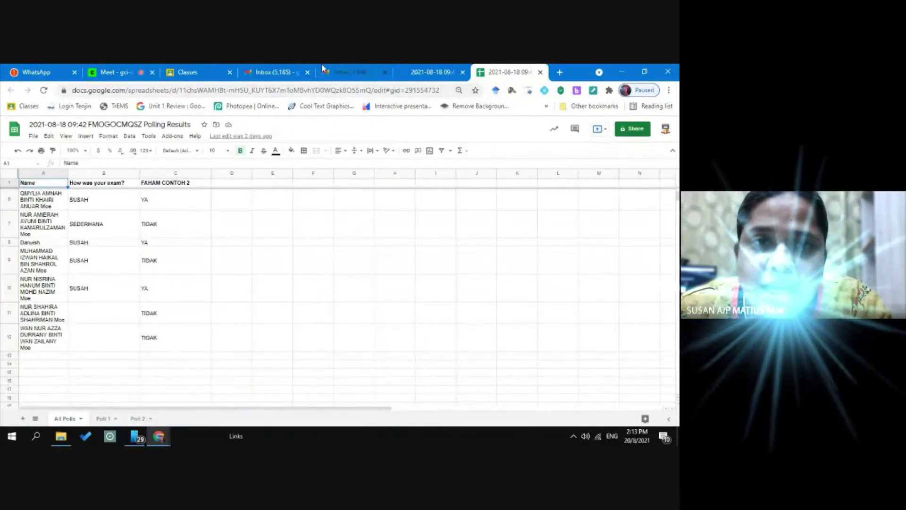
left_click(116, 71)
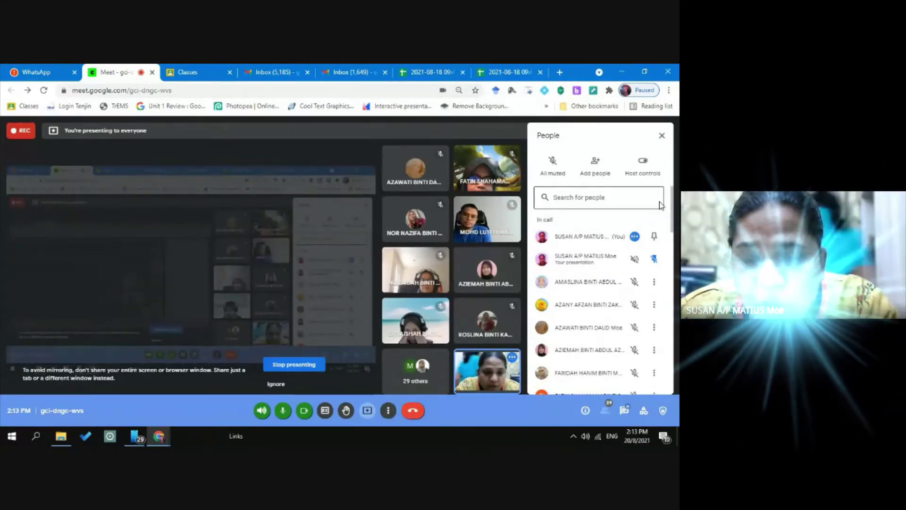
left_click(662, 136)
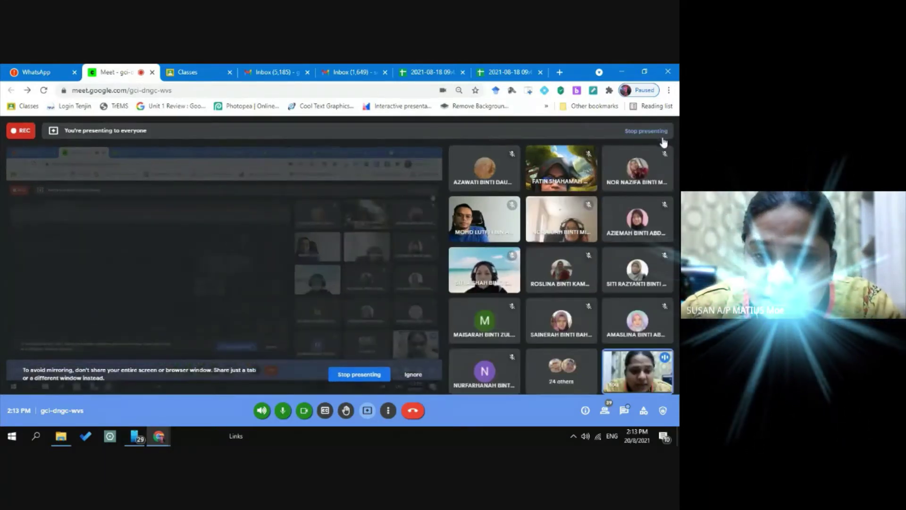
- Close the attendance report preview in Gmail to show the meeting recording email, and go back to Google Meet
mouse_move(665, 228)
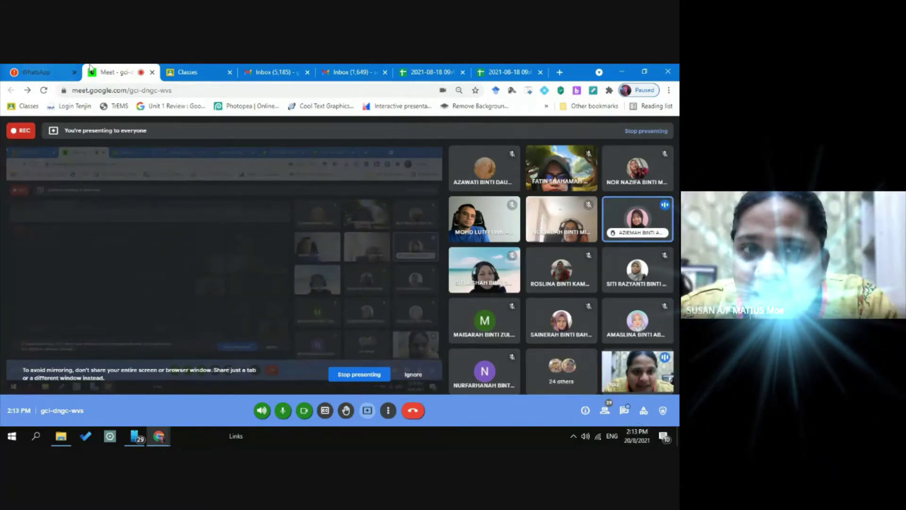
left_click(351, 72)
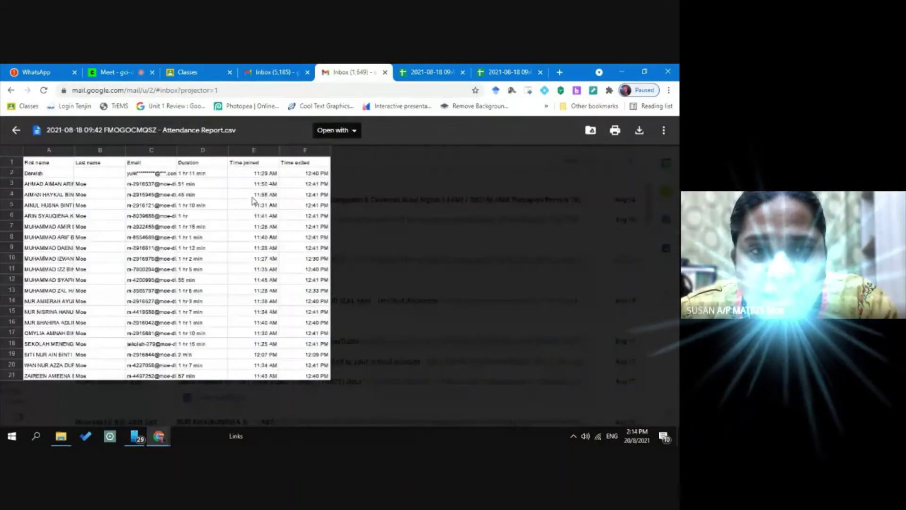
left_click(14, 130)
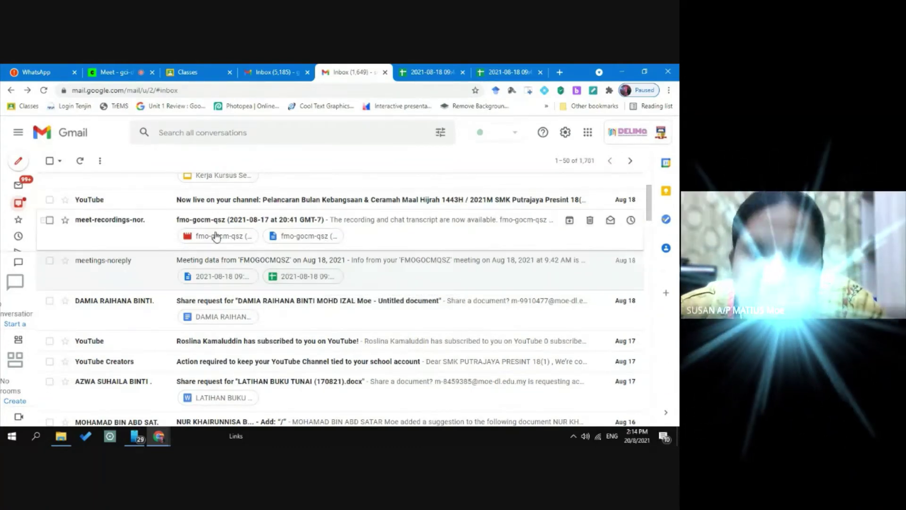
left_click(113, 70)
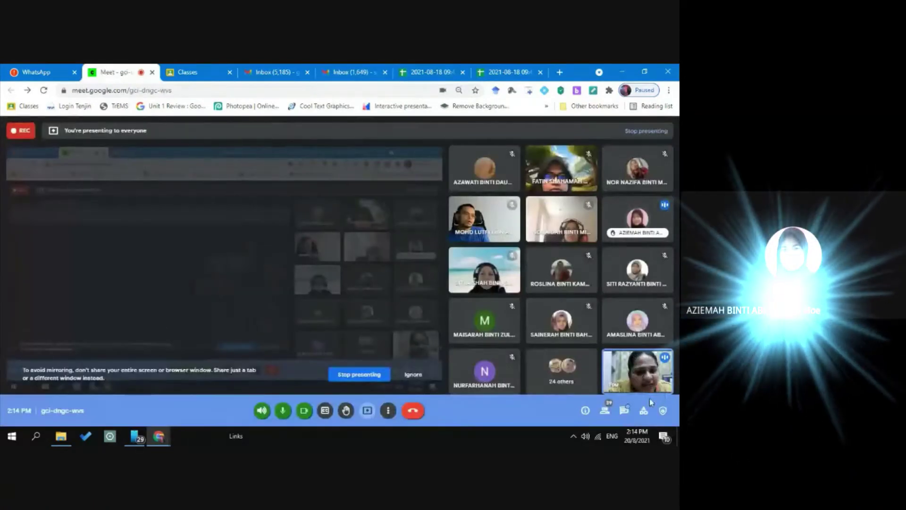
- Show the Recording activity with its stop option, and look at the meeting's additional options
left_click(644, 411)
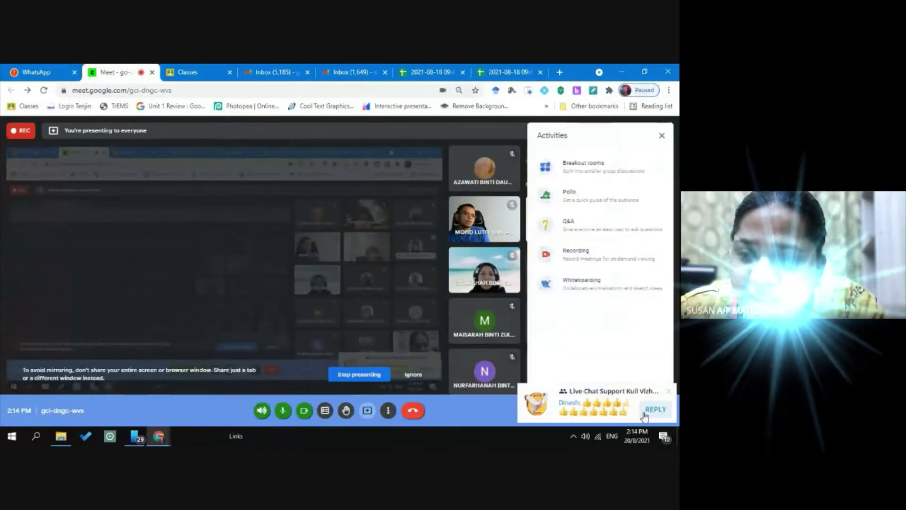
left_click(579, 259)
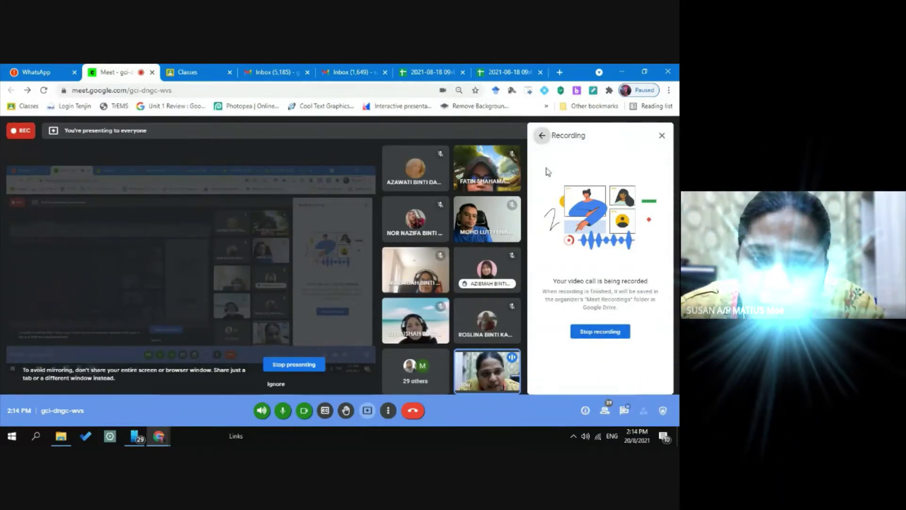
left_click(541, 136)
left_click(388, 411)
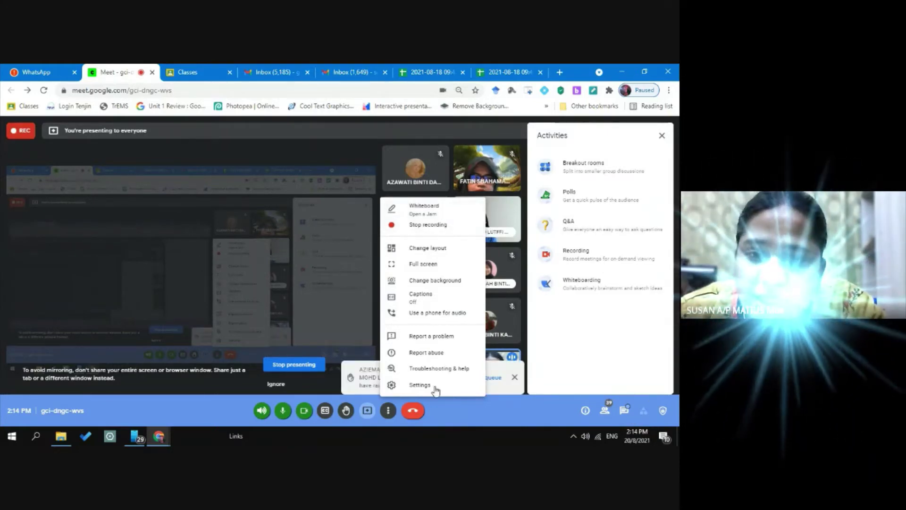
left_click(568, 384)
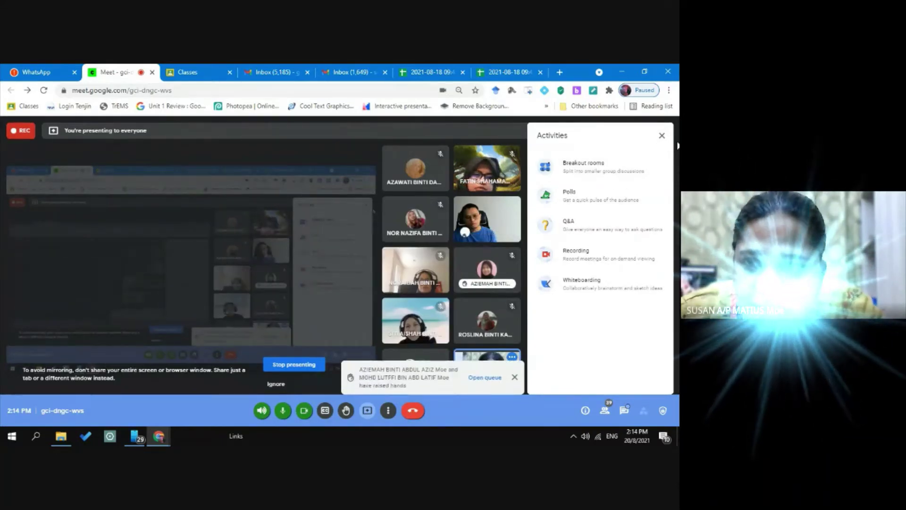
- Clear the Activities list and the raised-hands notification, and show the Meeting safety host settings
left_click(662, 136)
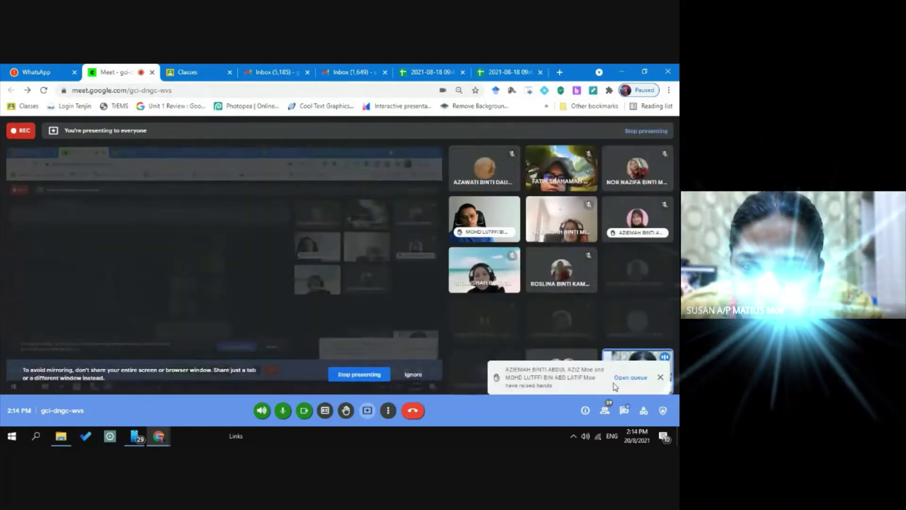
left_click(661, 379)
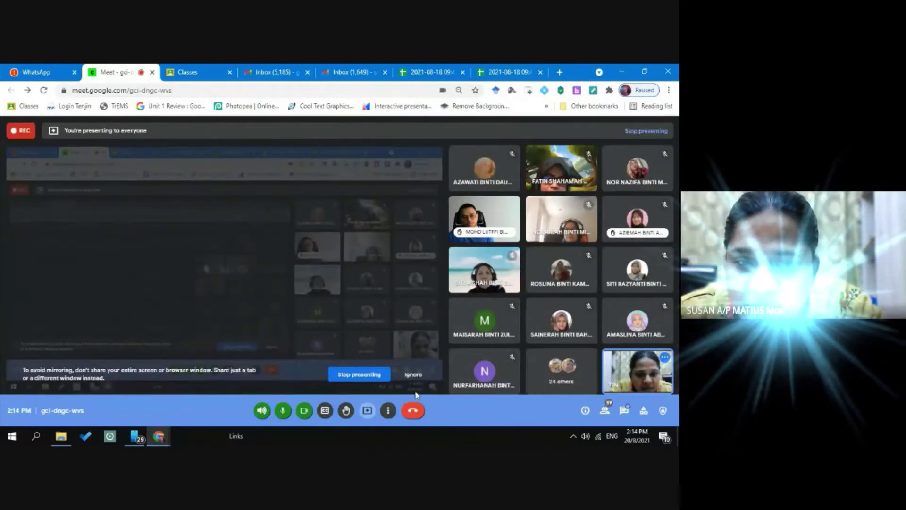
left_click(668, 412)
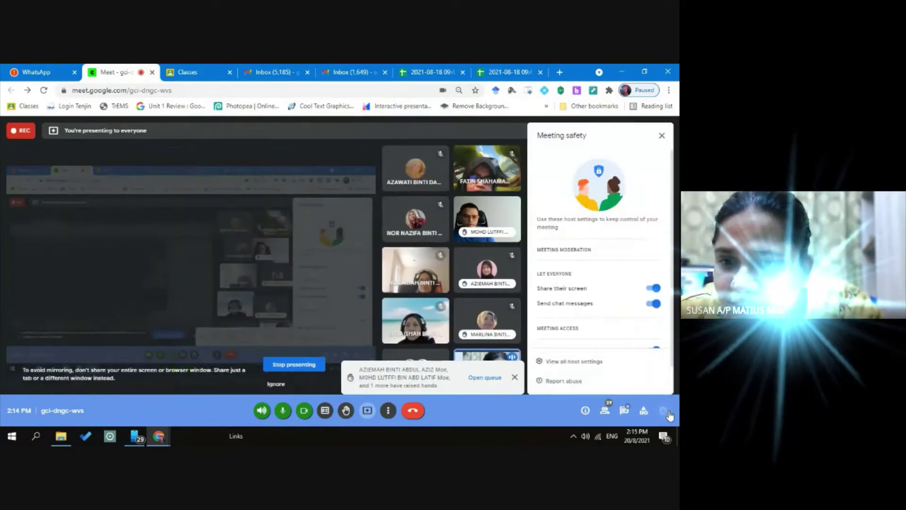
- Revisit the meeting activities and the People list, and return to the full participant view
left_click(644, 411)
left_click(604, 410)
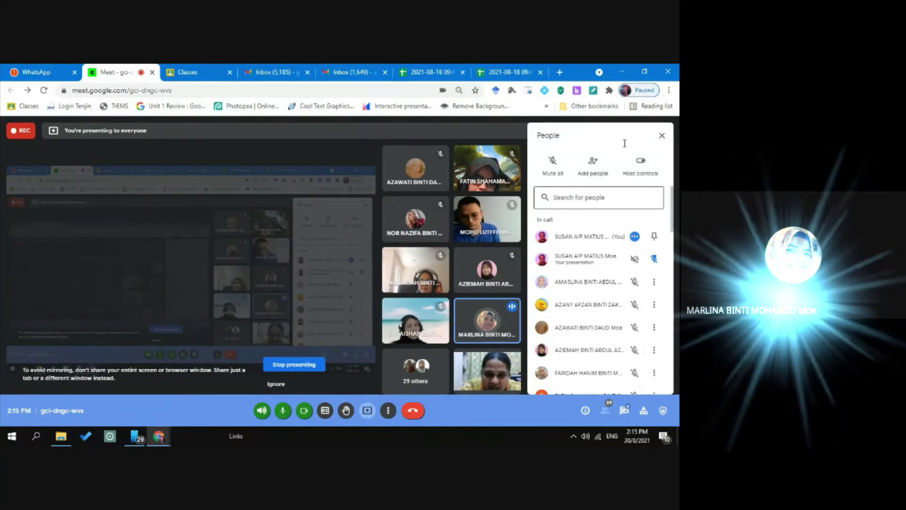
left_click(662, 136)
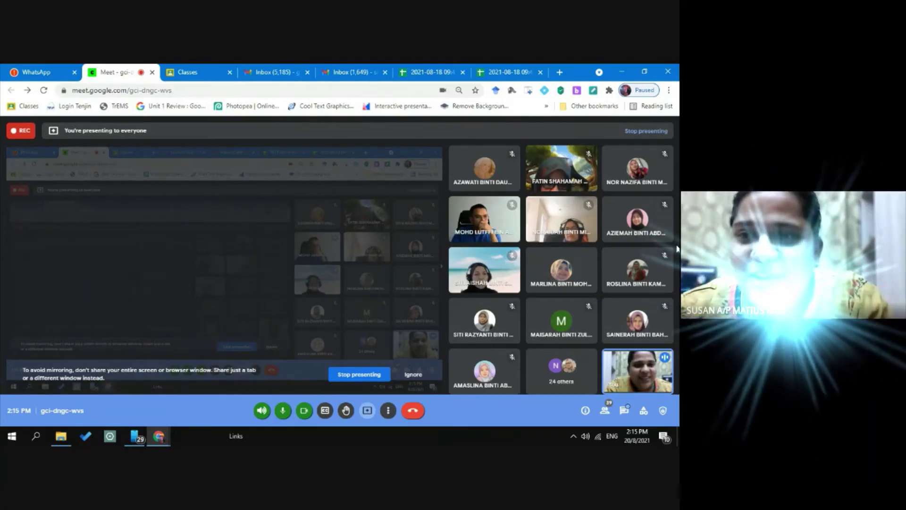
- Look over the installed Chrome extensions, and read the in-call messages before returning to the meeting view
left_click(609, 91)
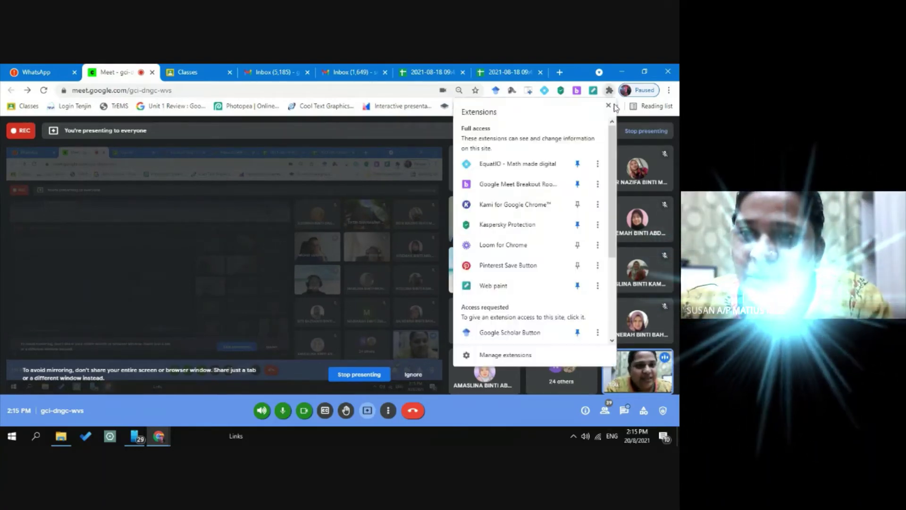
left_click(367, 135)
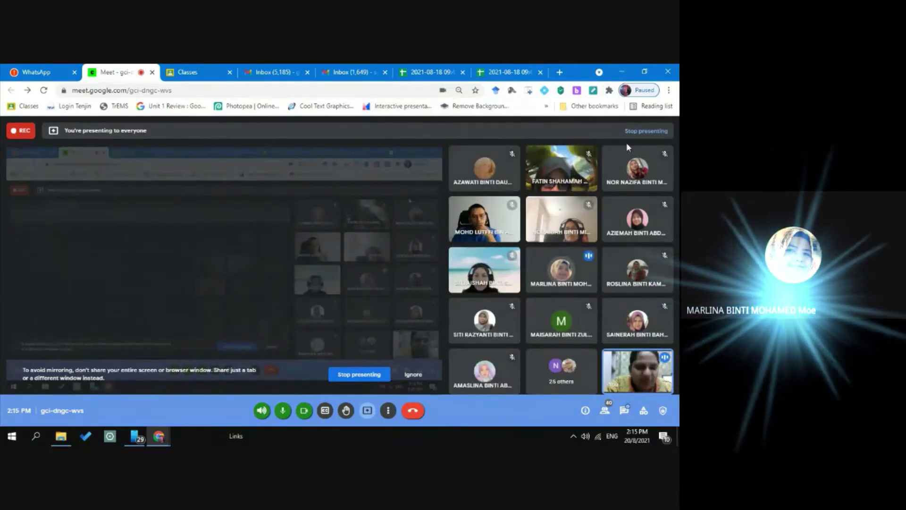
left_click(625, 411)
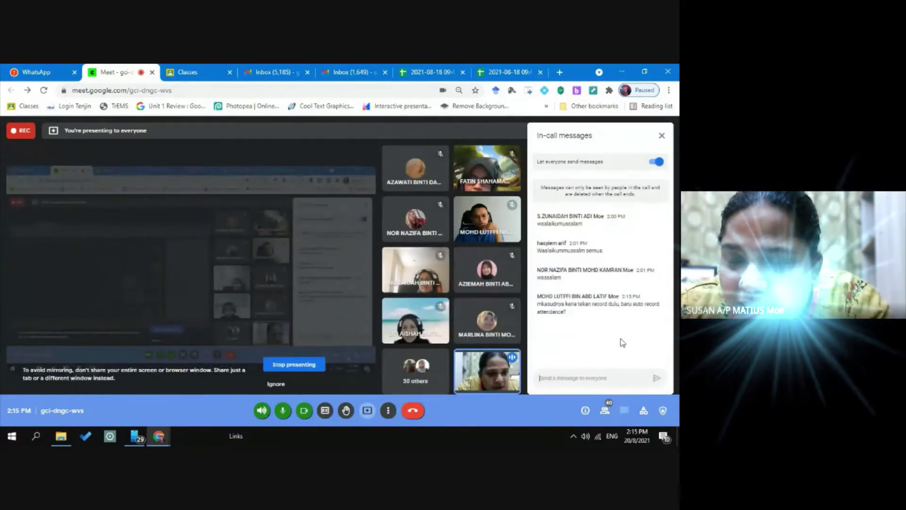
left_click(662, 136)
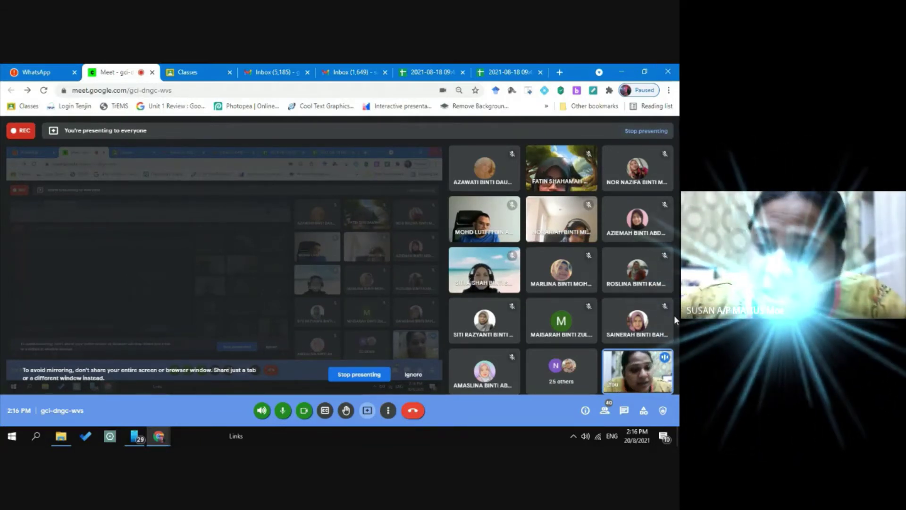
- Demonstrate the Quick access switch in the Meeting safety settings, leave it on, and close the settings
left_click(665, 412)
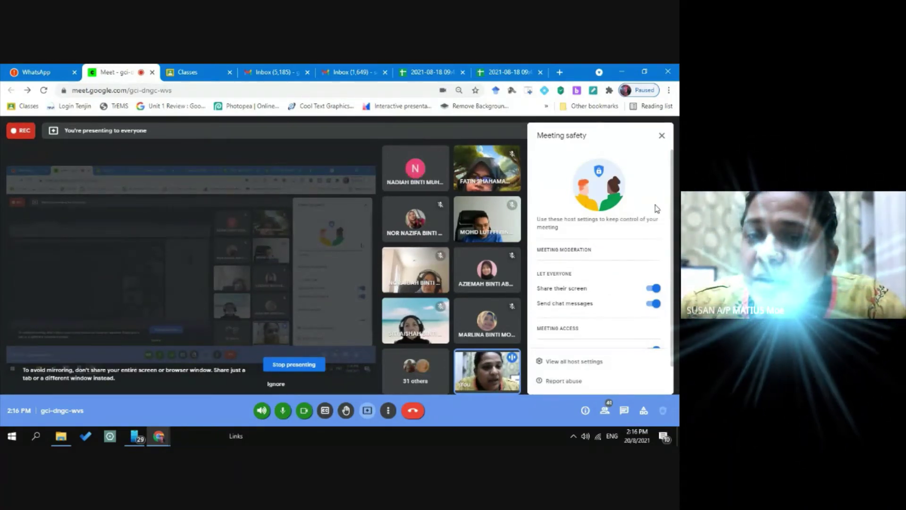
scroll(651, 301, "down", 1)
scroll(650, 302, "down", 1)
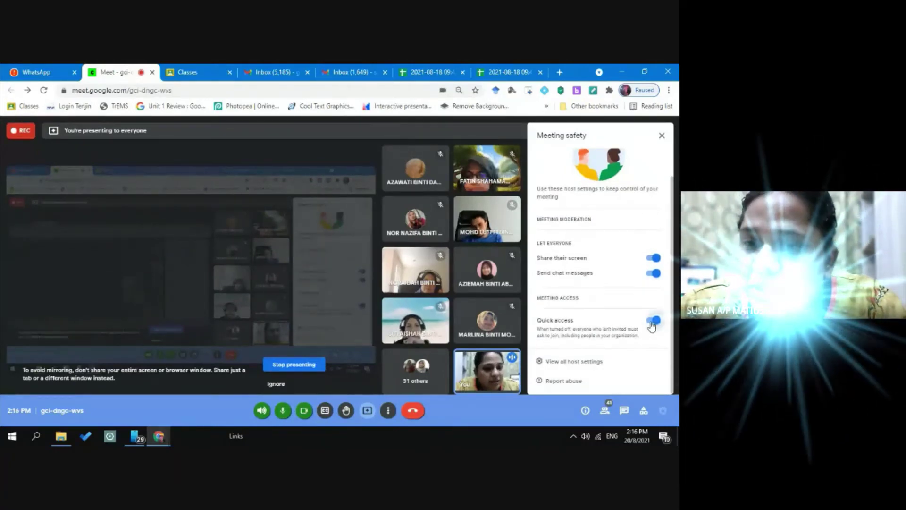
left_click(655, 321)
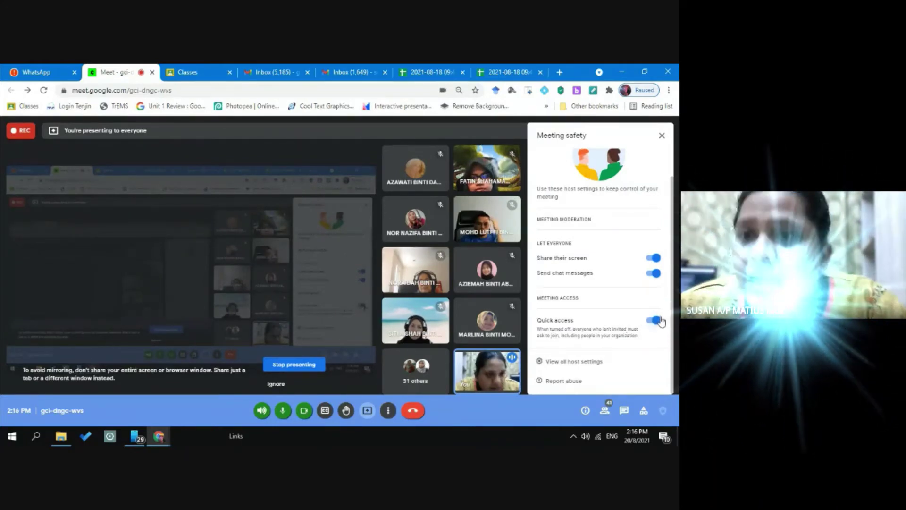
left_click(662, 135)
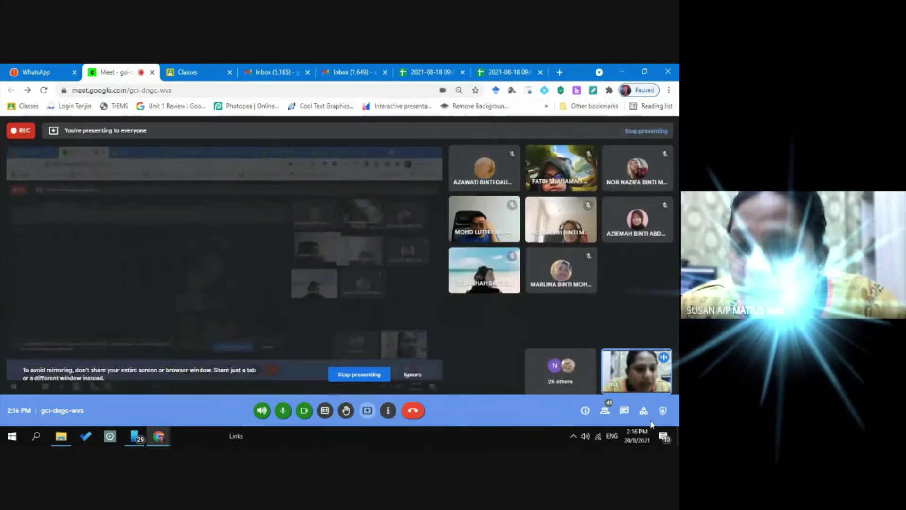
- Mute all participants in the call from the People list
left_click(605, 410)
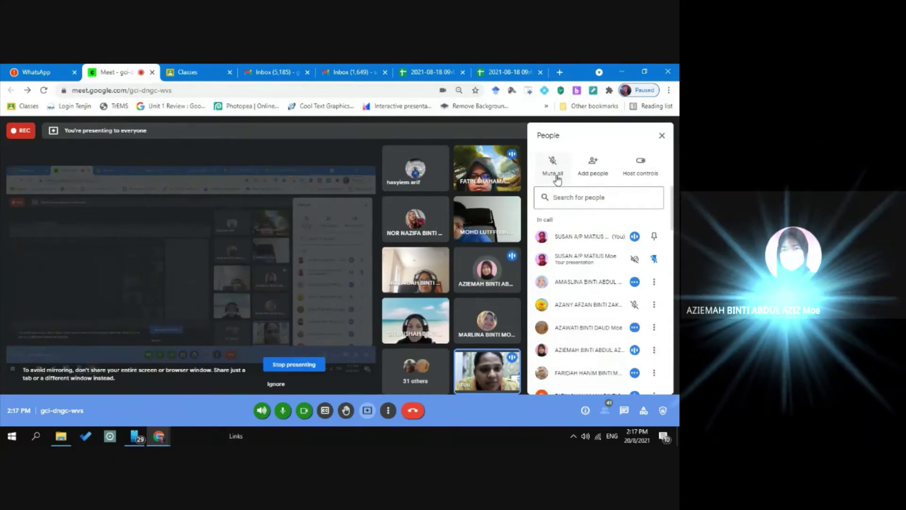
left_click(557, 177)
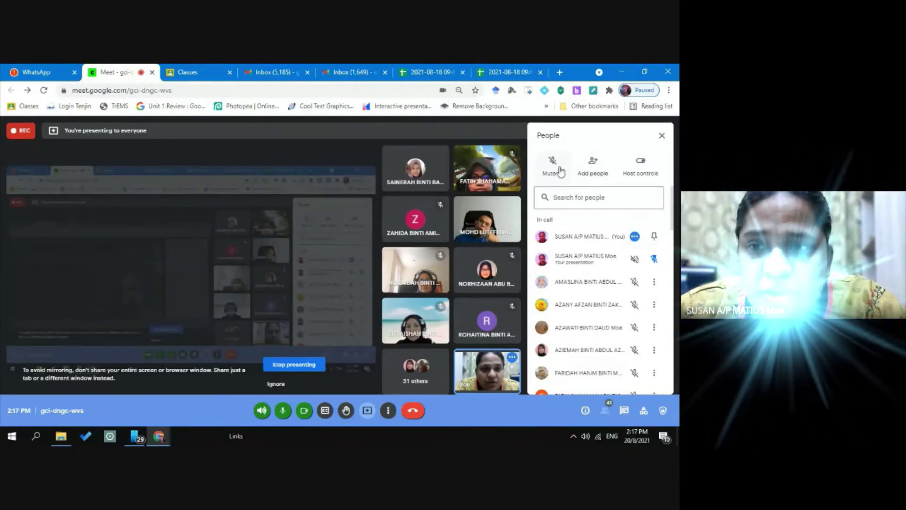
- Switch everyone's permission to send chat messages off and back on in the host controls, and close the People list
left_click(641, 163)
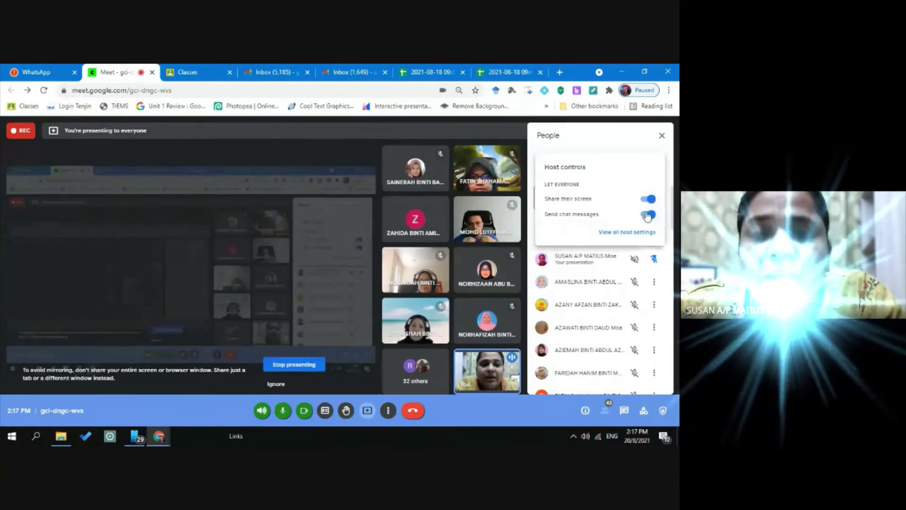
left_click(648, 215)
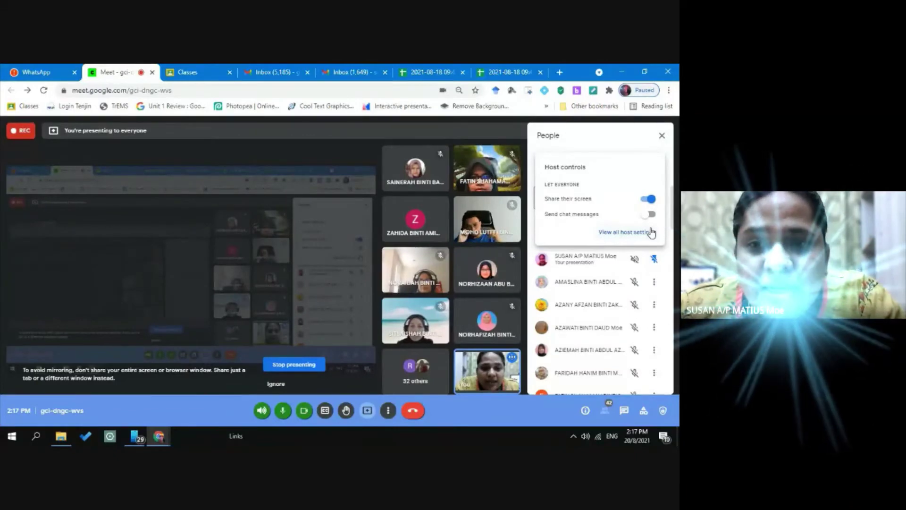
left_click(650, 214)
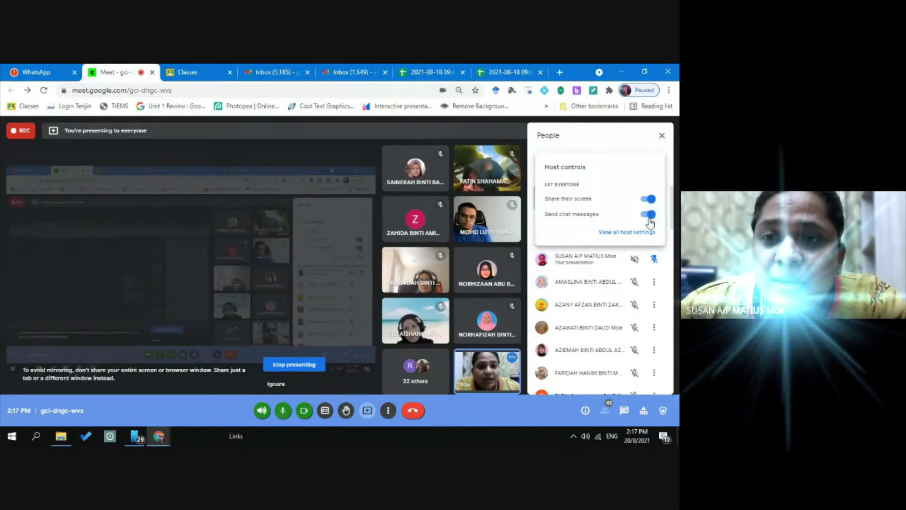
left_click(662, 136)
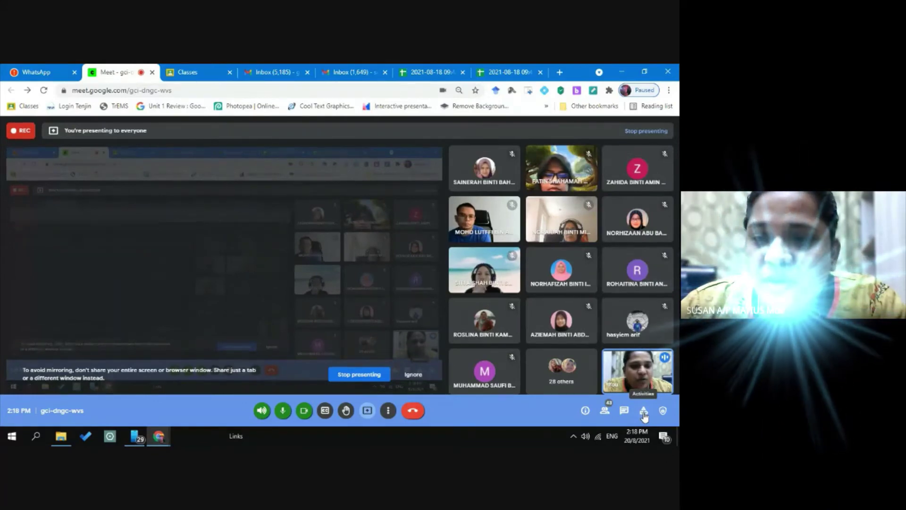
- Open the Breakout rooms activity and review the main call participants and the people who can't be assigned
left_click(644, 414)
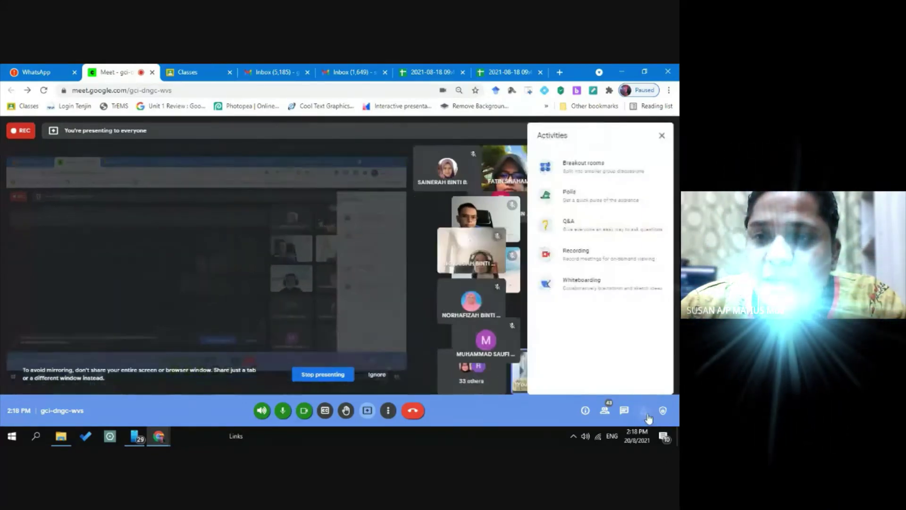
left_click(623, 177)
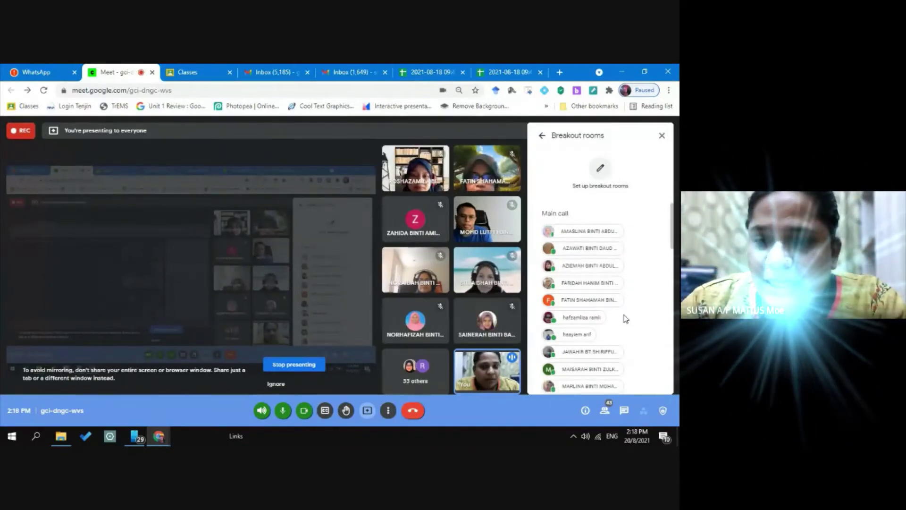
scroll(627, 322, "down", 10)
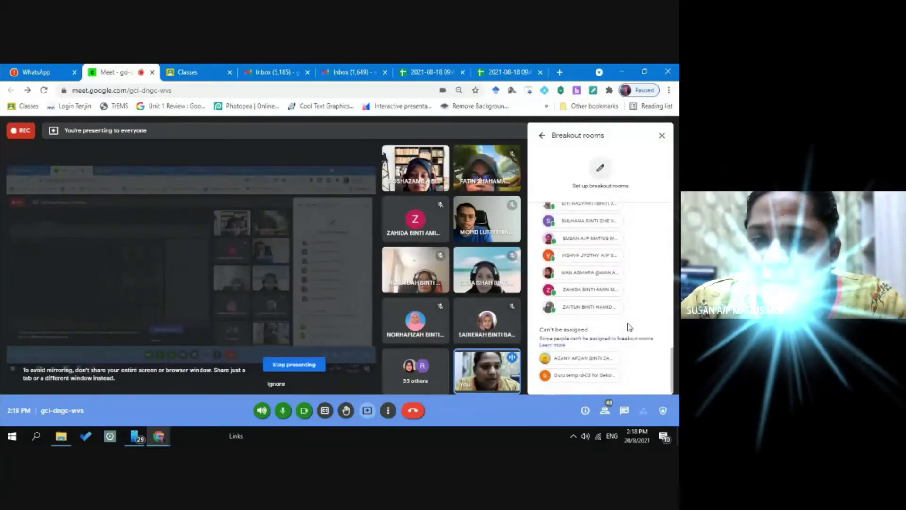
scroll(629, 326, "up", 10)
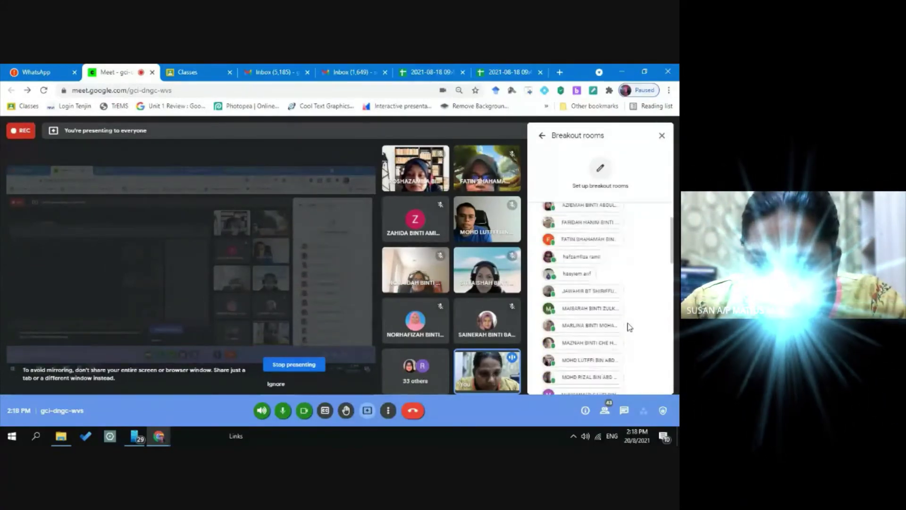
- Set up 5 breakout rooms and shuffle the participants among them twice
left_click(600, 170)
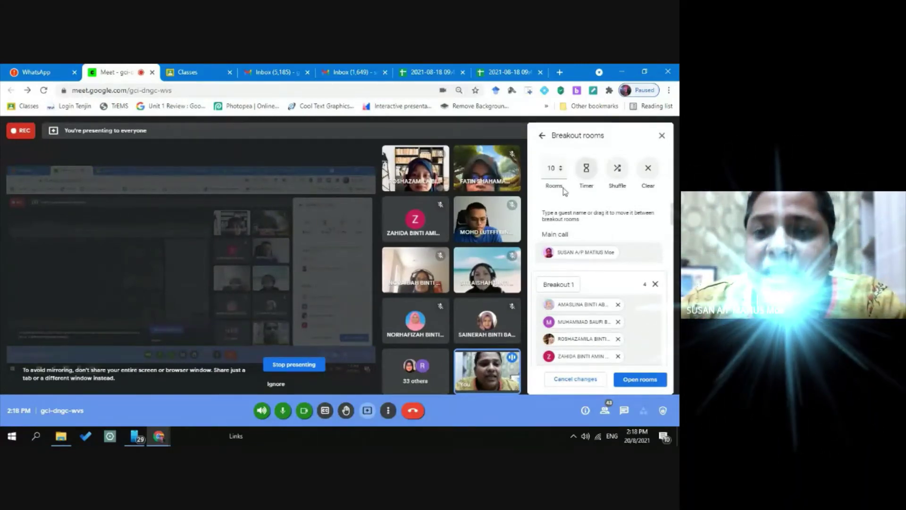
left_click(555, 169)
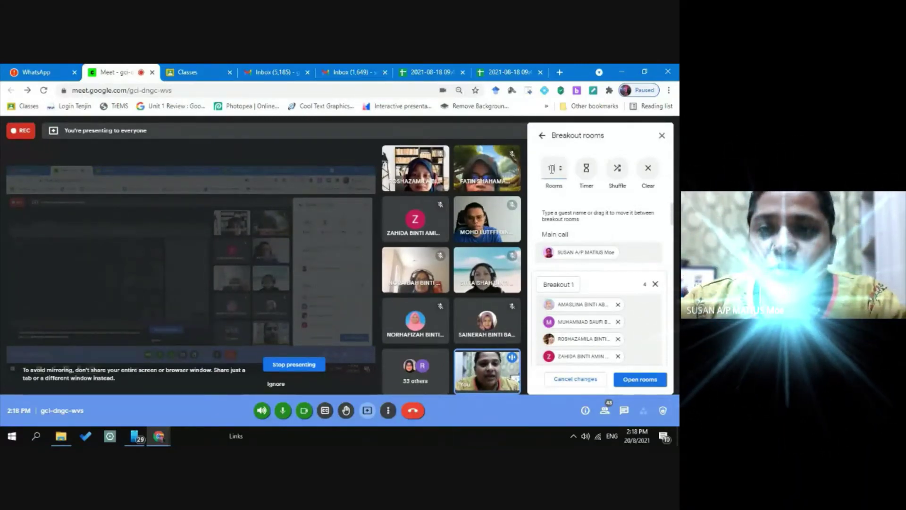
key("BackSpace")
type("5")
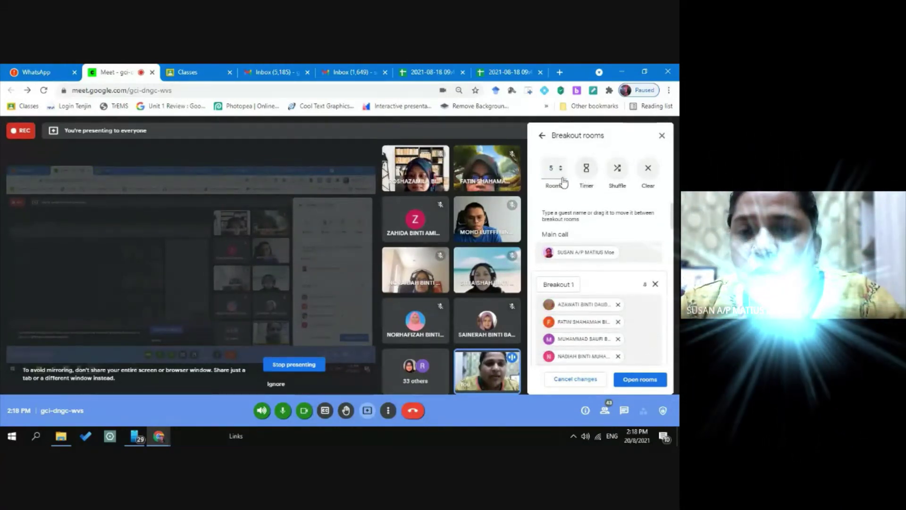
left_click(616, 171)
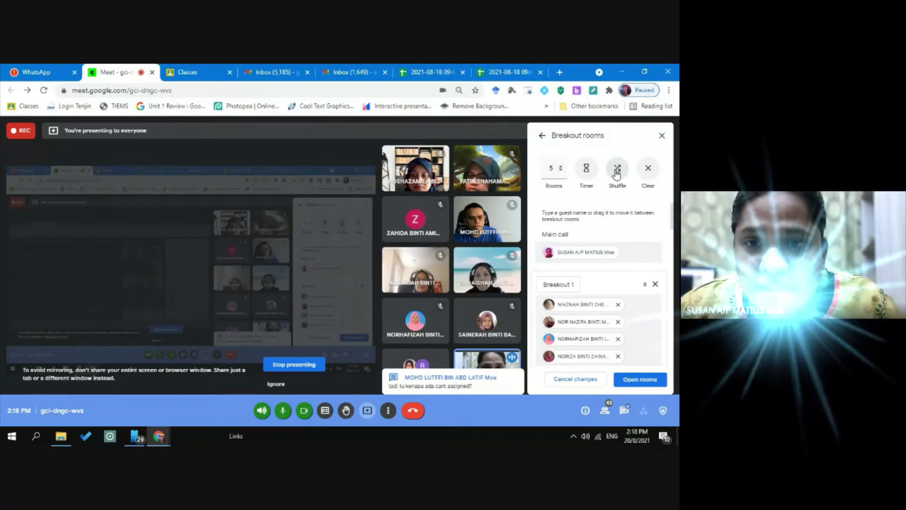
left_click(616, 171)
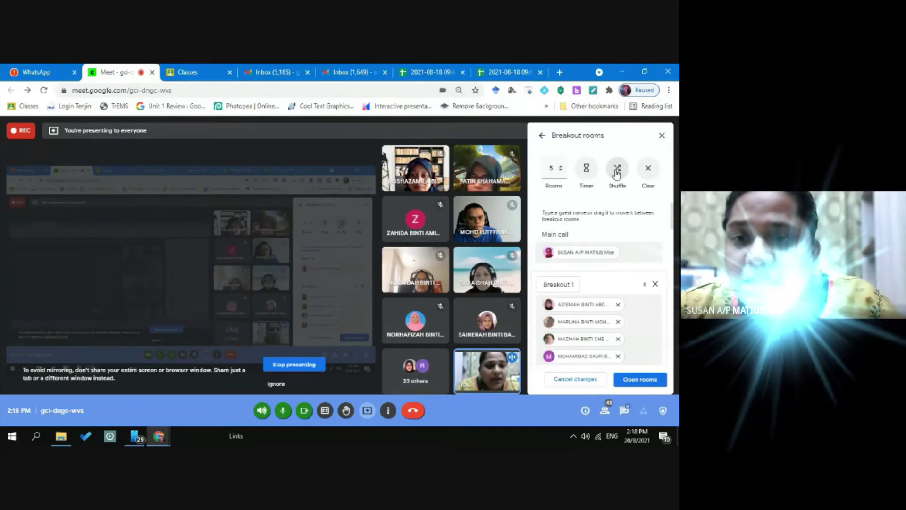
- Move one participant from Breakout 1 and one from Breakout 3 into Breakout 2, and swap two participants between Breakout 4 and Breakout 5
scroll(623, 320, "down", 4)
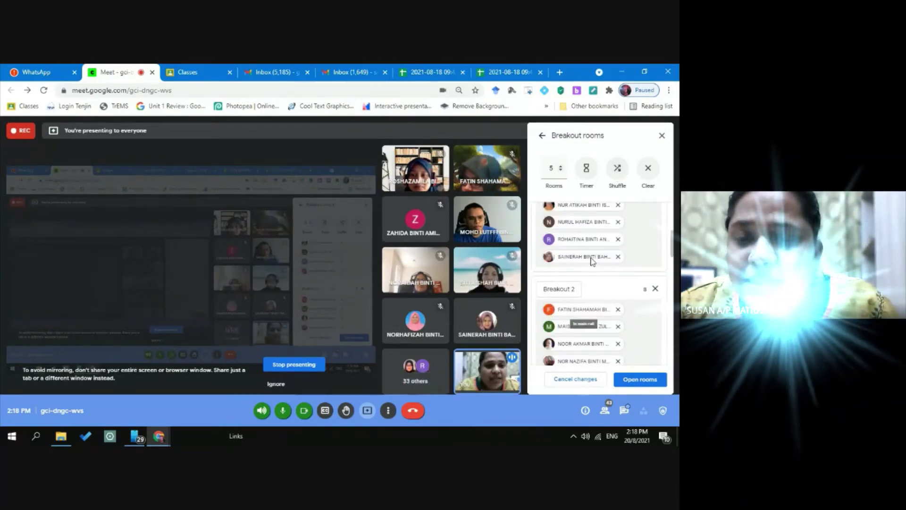
left_click_drag(588, 263, 585, 309)
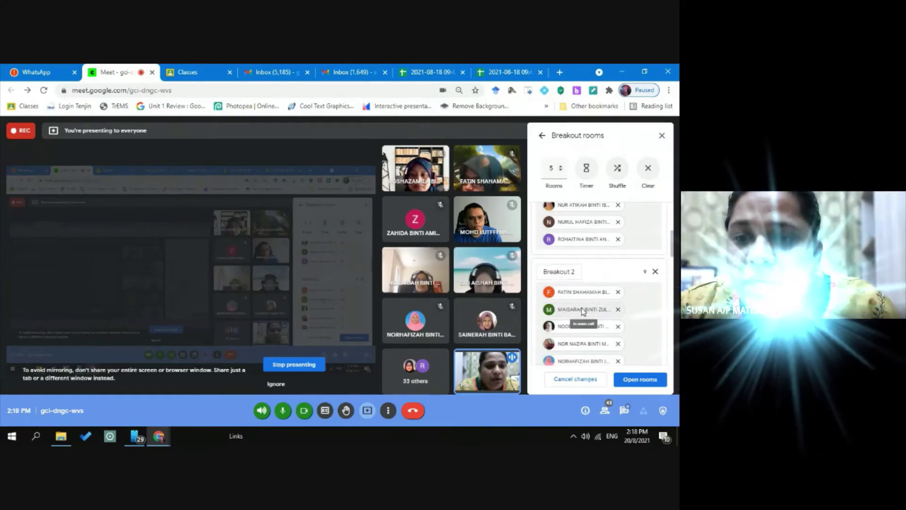
scroll(582, 311, "down", 3)
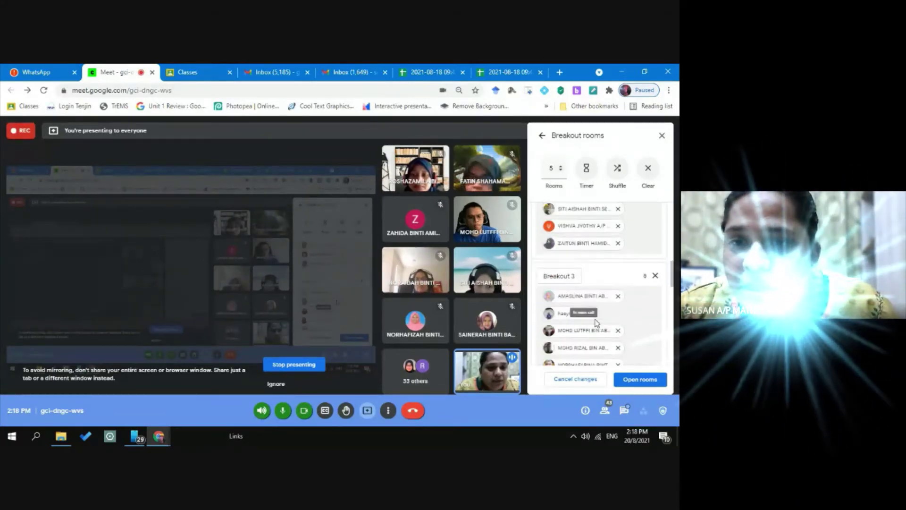
left_click_drag(582, 304, 571, 251)
scroll(585, 302, "down", 5)
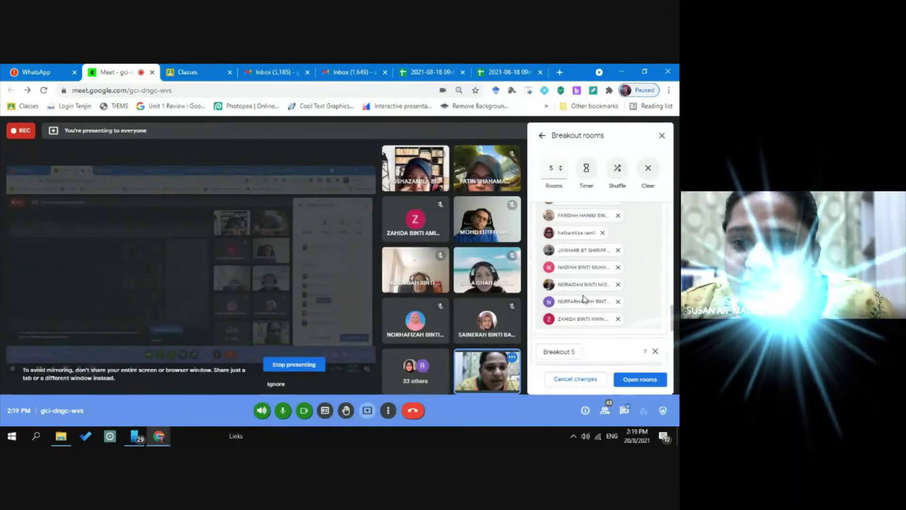
scroll(582, 298, "down", 3)
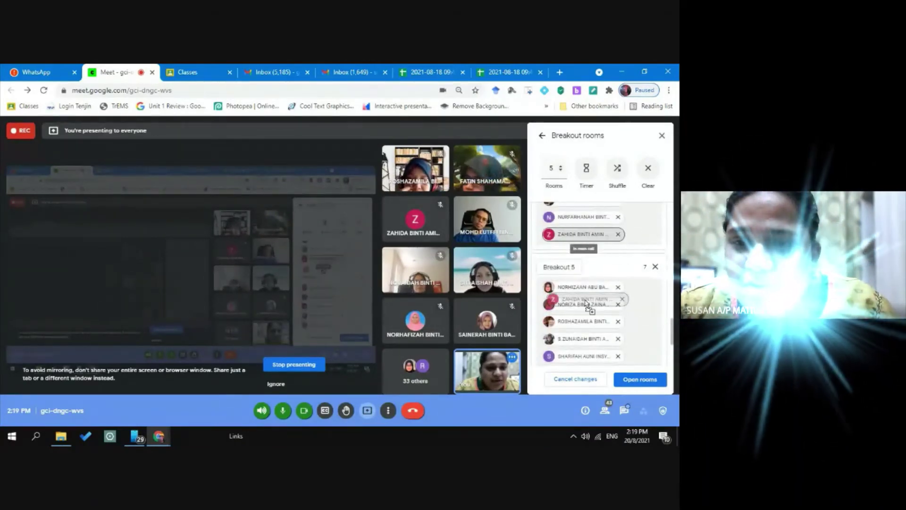
left_click_drag(583, 286, 581, 230)
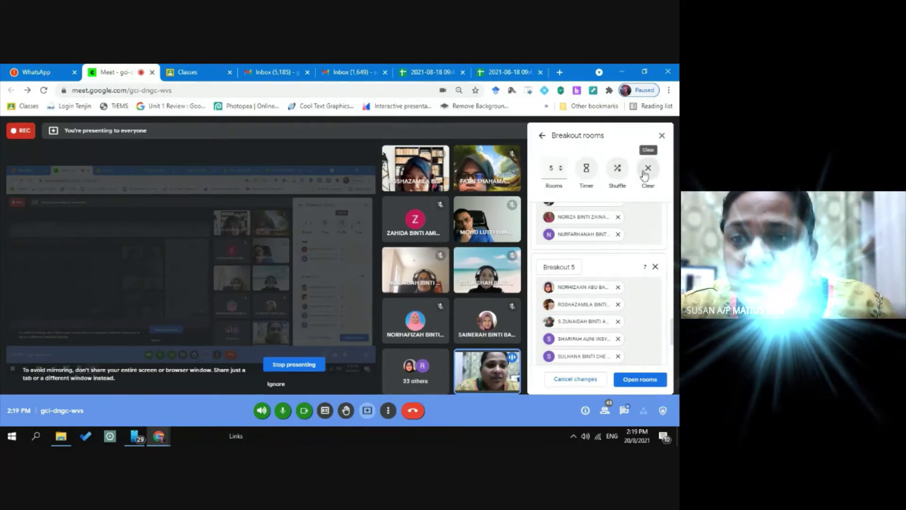
- Clear all breakout room assignments so everyone is back in the main call
left_click(658, 185)
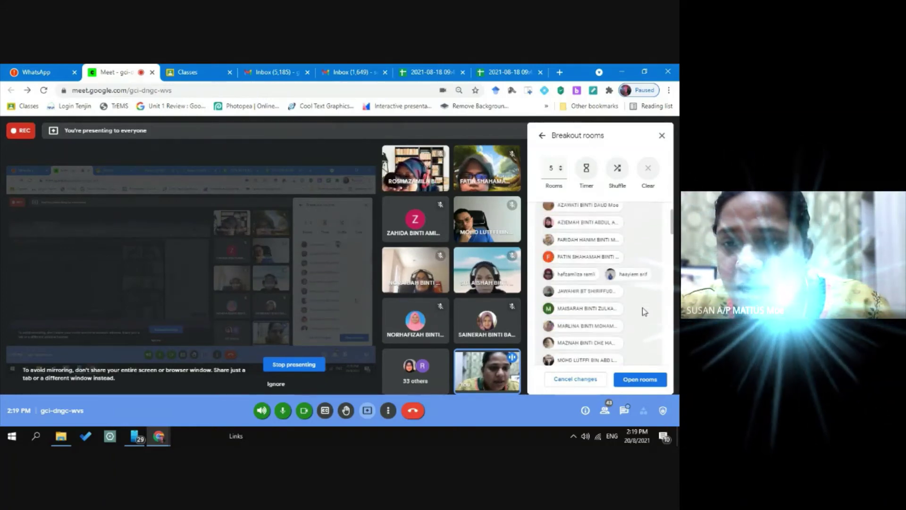
- Manually assign one participant each from the main call to Breakout 1, Breakout 2 and Breakout 3
scroll(609, 293, "down", 3)
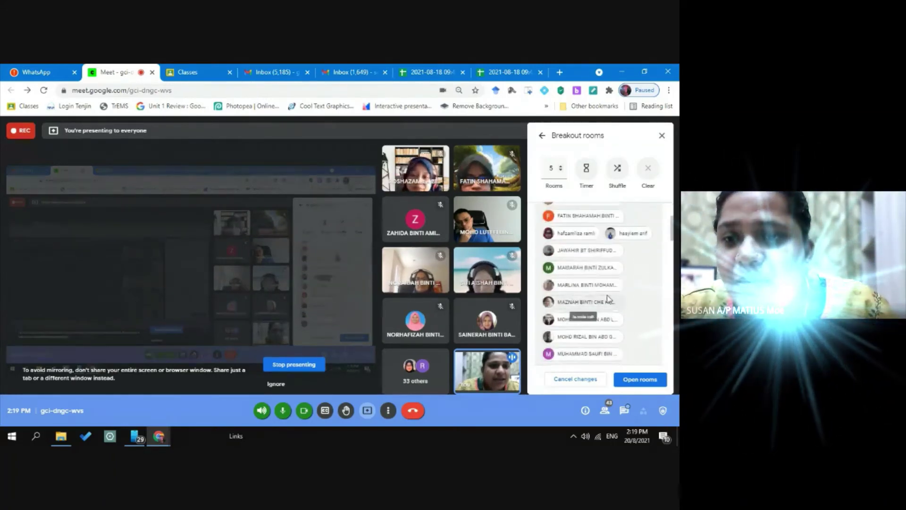
scroll(607, 296, "down", 4)
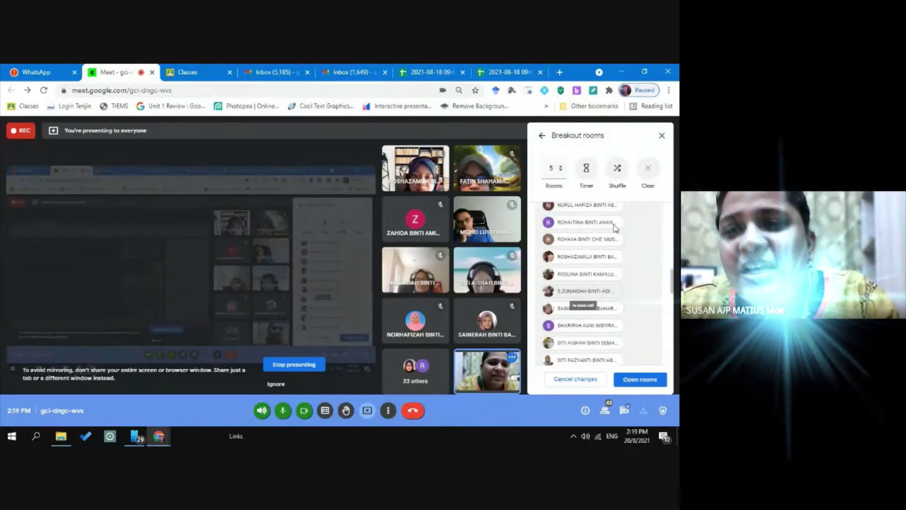
scroll(585, 302, "down", 5)
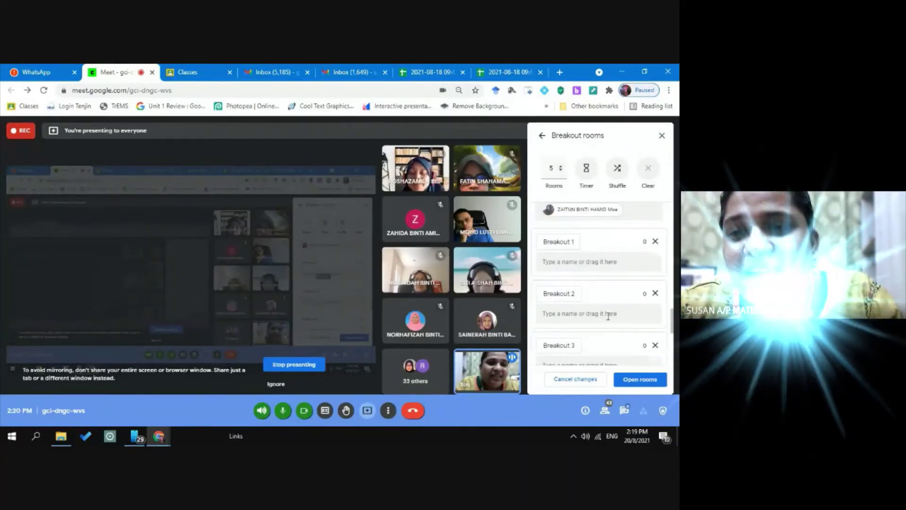
left_click_drag(583, 209, 595, 262)
left_click_drag(581, 210, 579, 312)
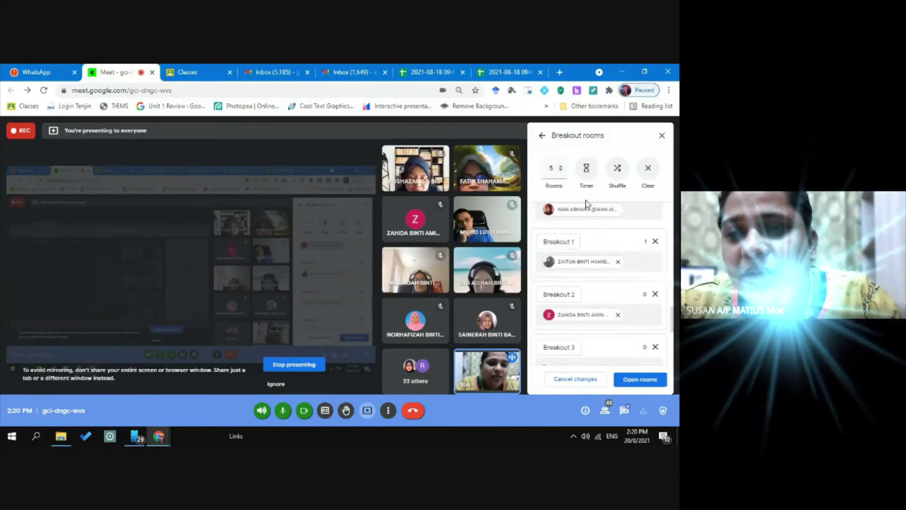
left_click_drag(585, 210, 587, 329)
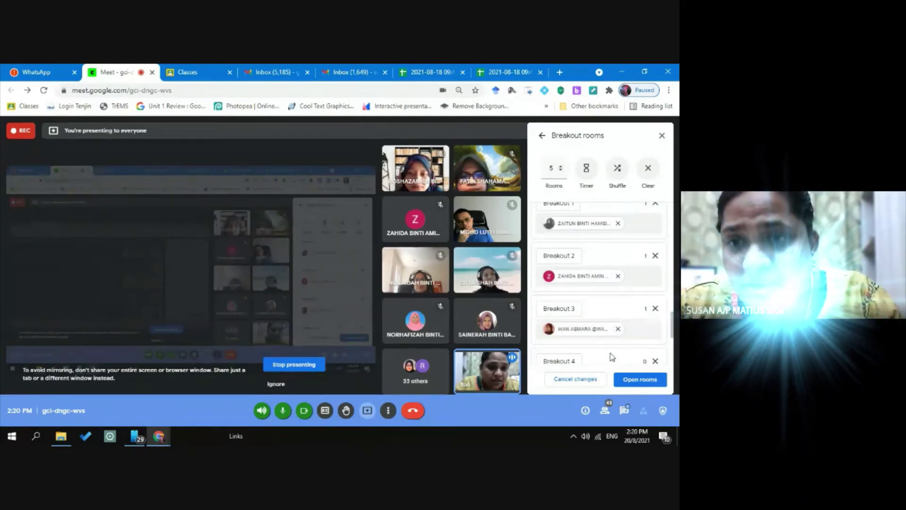
- Shuffle the participants among the breakout rooms and set the rooms to end automatically after 1 minute
left_click(618, 171)
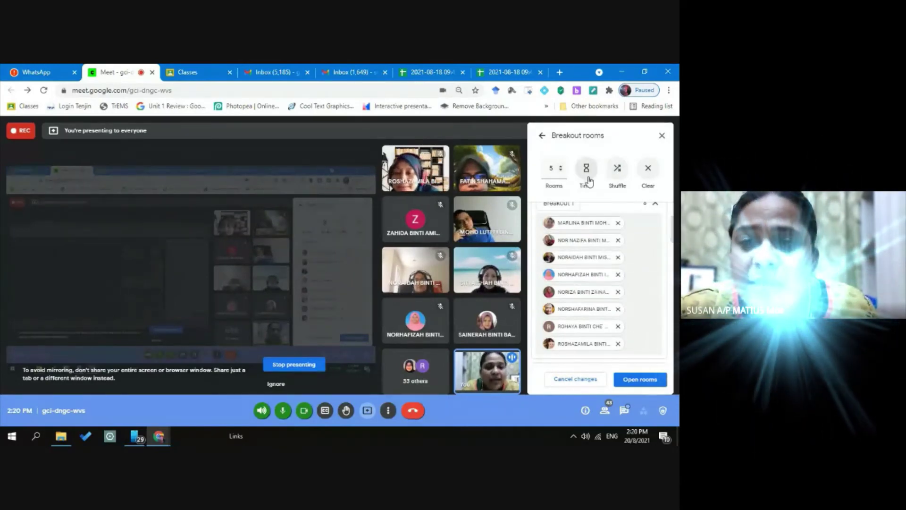
left_click(588, 178)
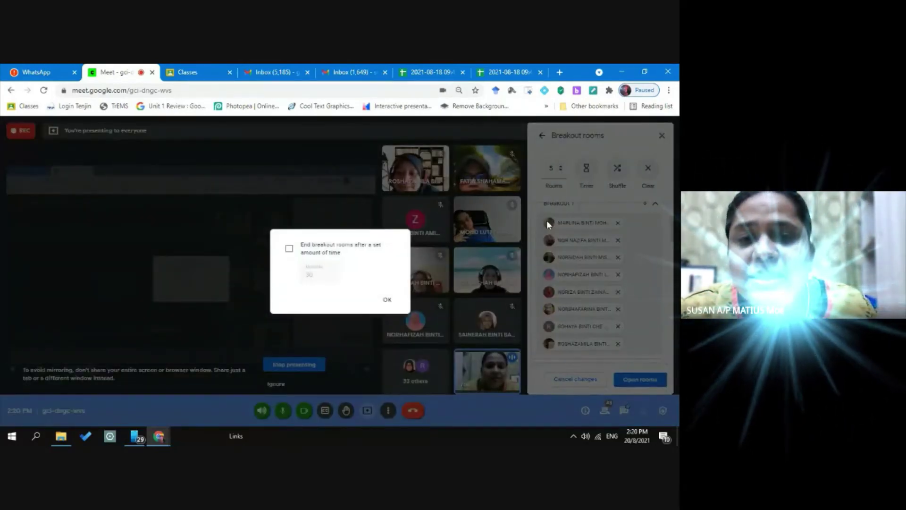
left_click(289, 249)
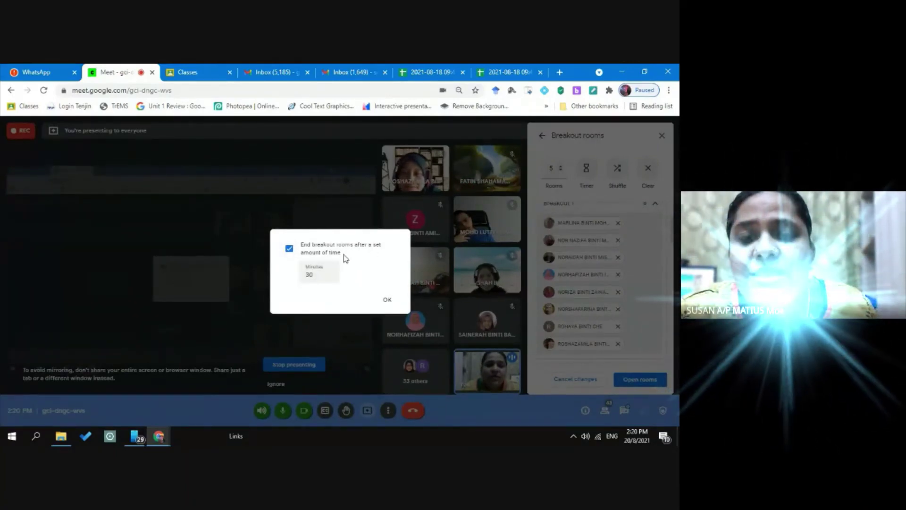
left_click(319, 278)
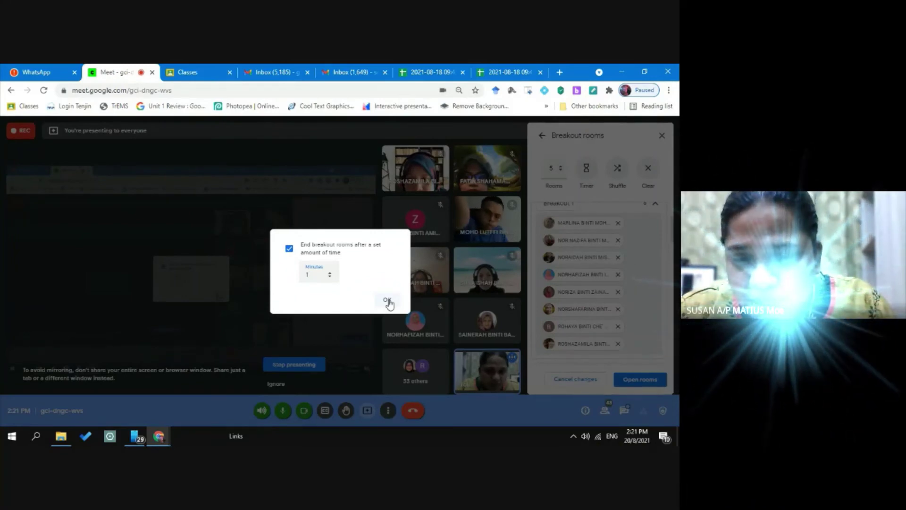
left_click(388, 302)
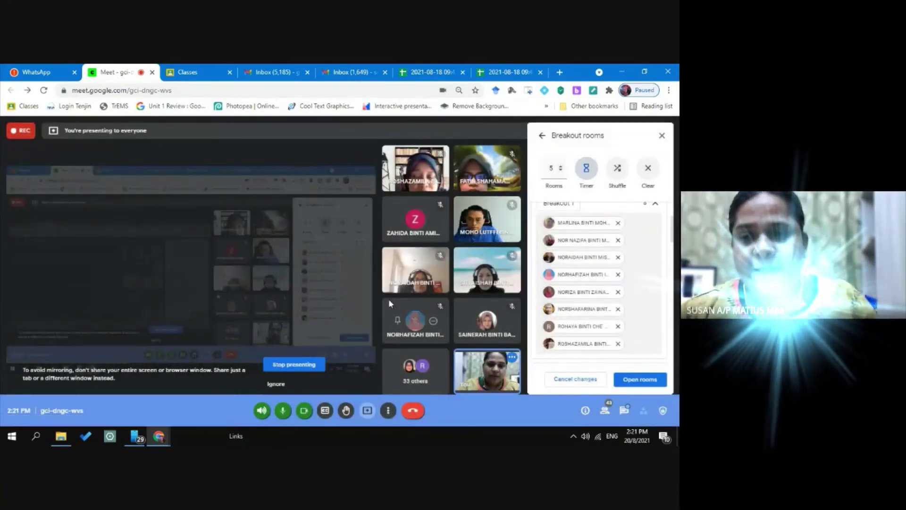
- Open the breakout rooms and admit the outside guest asking to join the call
left_click(644, 380)
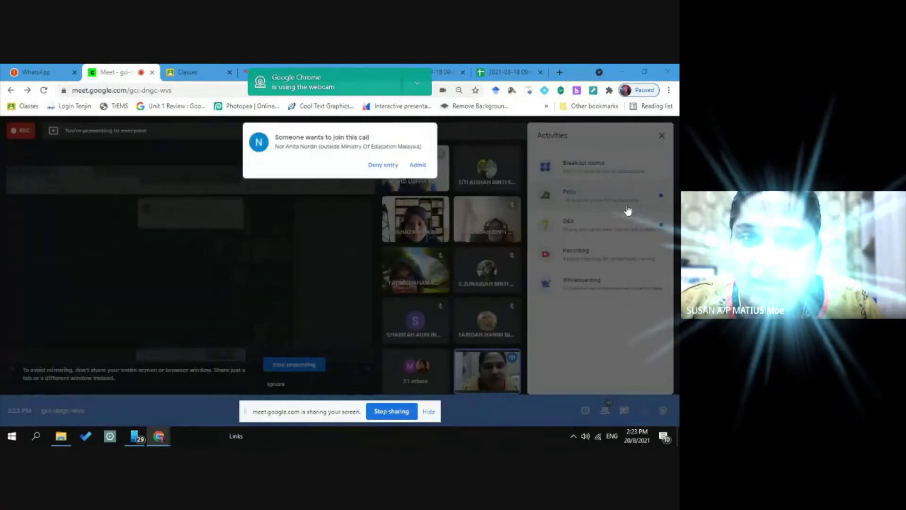
left_click(414, 166)
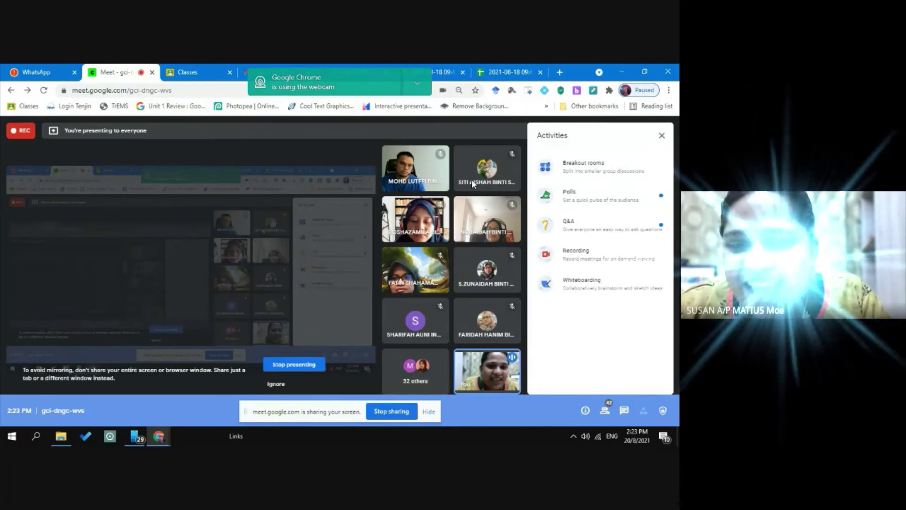
- Return to the Breakout rooms activity and review the main call list, the five rooms' join options and the people who can't be assigned
left_click(606, 415)
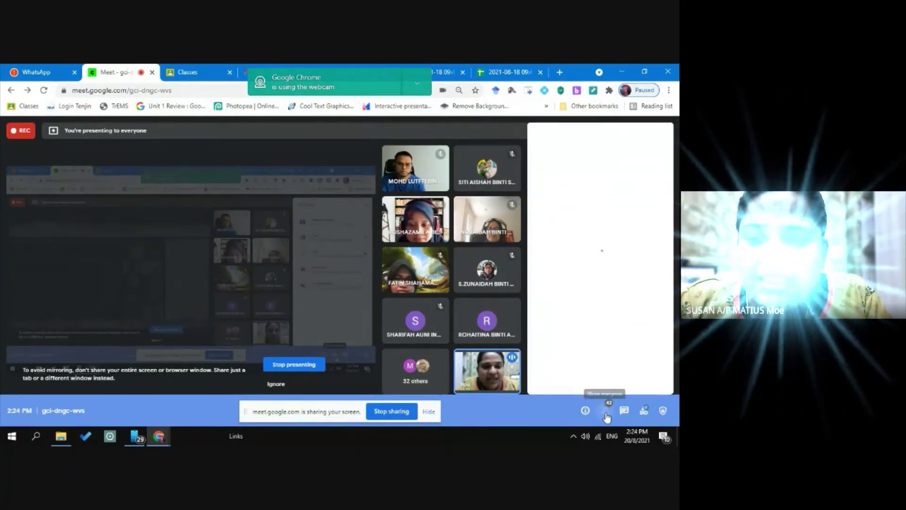
left_click(642, 411)
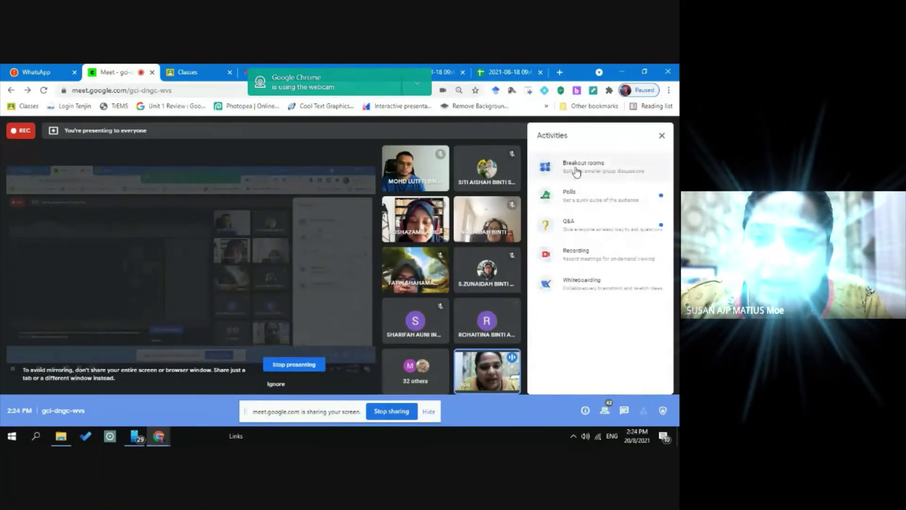
left_click(574, 171)
scroll(645, 301, "down", 10)
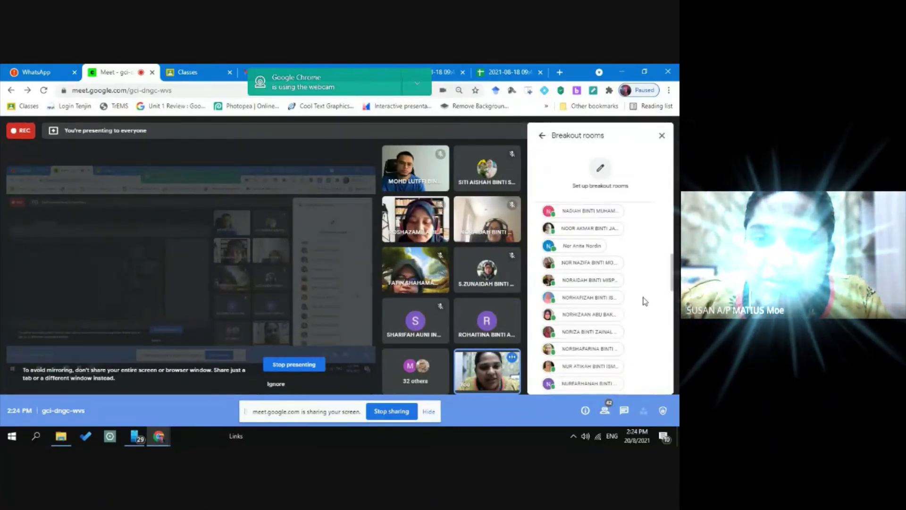
scroll(644, 301, "up", 5)
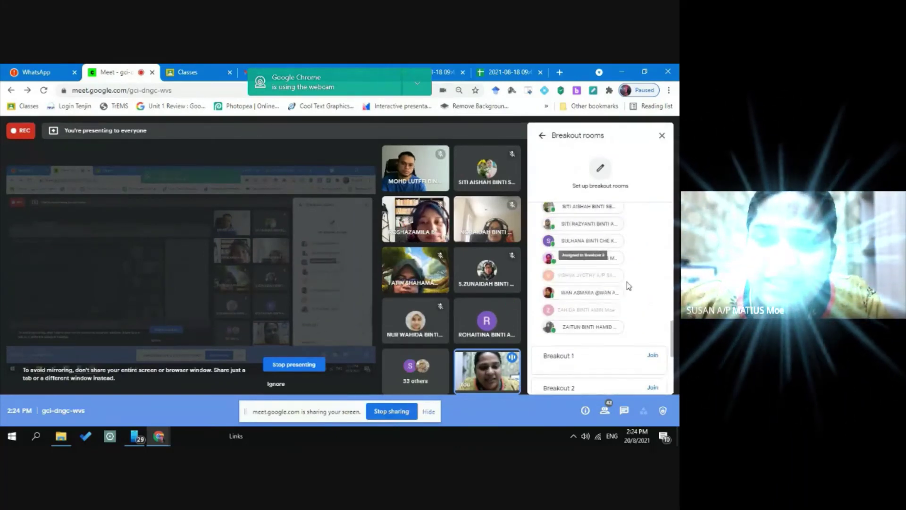
scroll(614, 330, "down", 3)
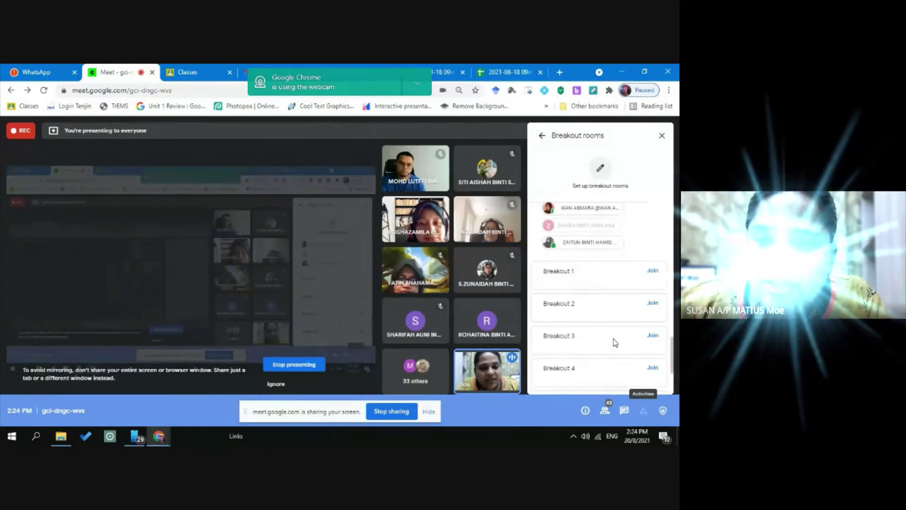
scroll(613, 340, "down", 3)
scroll(609, 319, "up", 3)
scroll(603, 330, "down", 3)
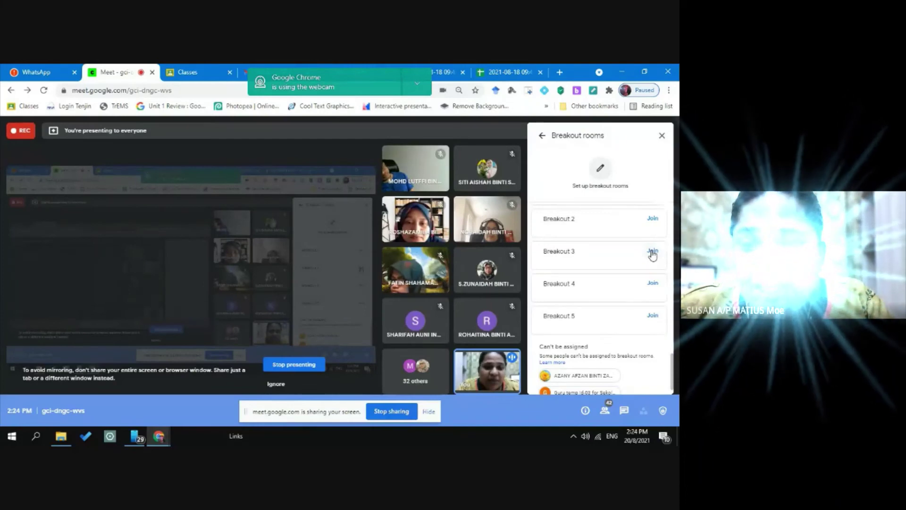
scroll(609, 307, "up", 5)
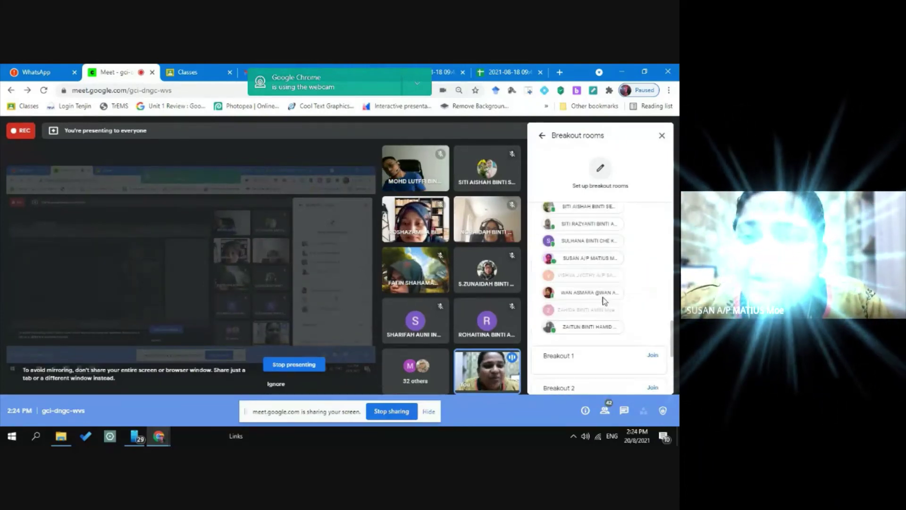
scroll(610, 309, "down", 2)
scroll(610, 309, "down", 1)
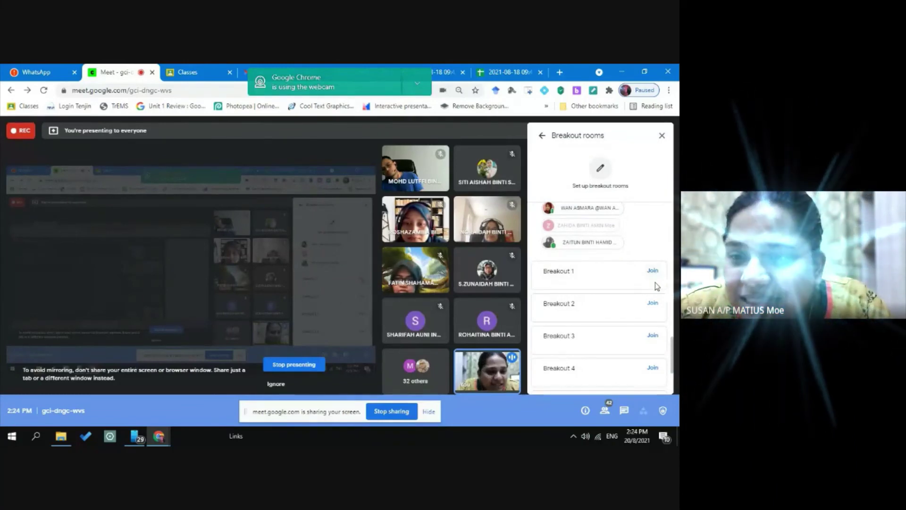
scroll(656, 373, "down", 3)
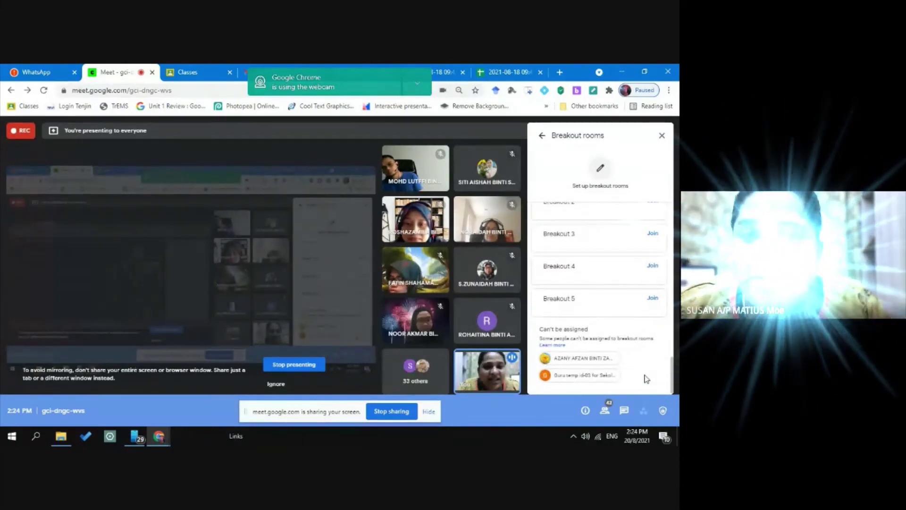
scroll(639, 369, "down", 5)
scroll(639, 369, "up", 4)
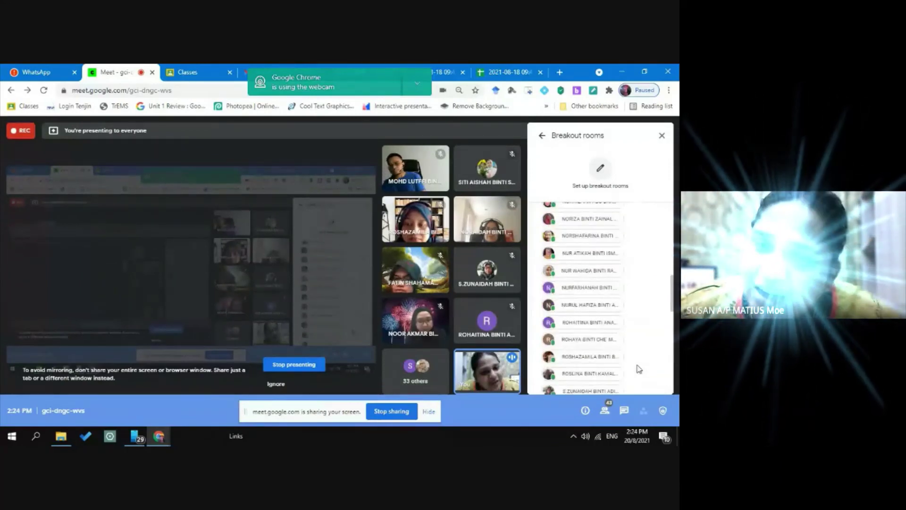
- Check the room assignments of the participants still in the main call, and dismiss the raised-hand notification
scroll(640, 369, "up", 5)
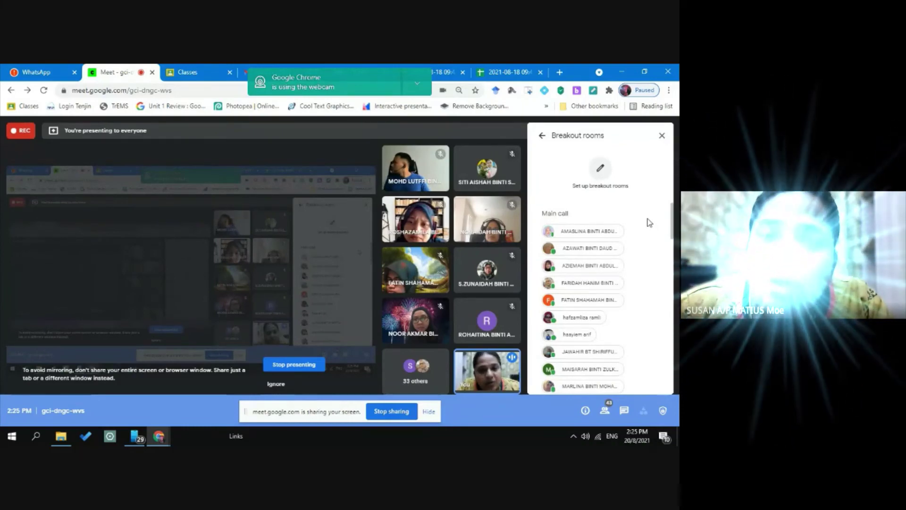
scroll(649, 222, "down", 2)
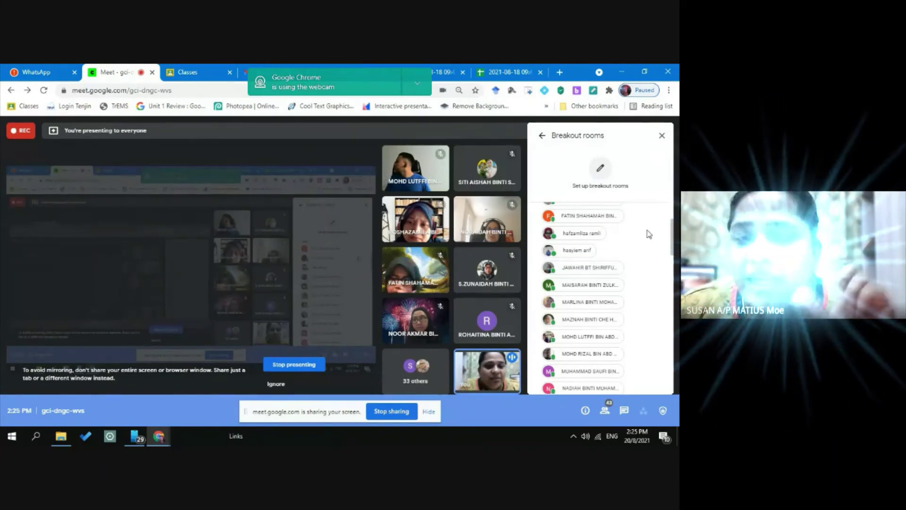
scroll(649, 234, "down", 5)
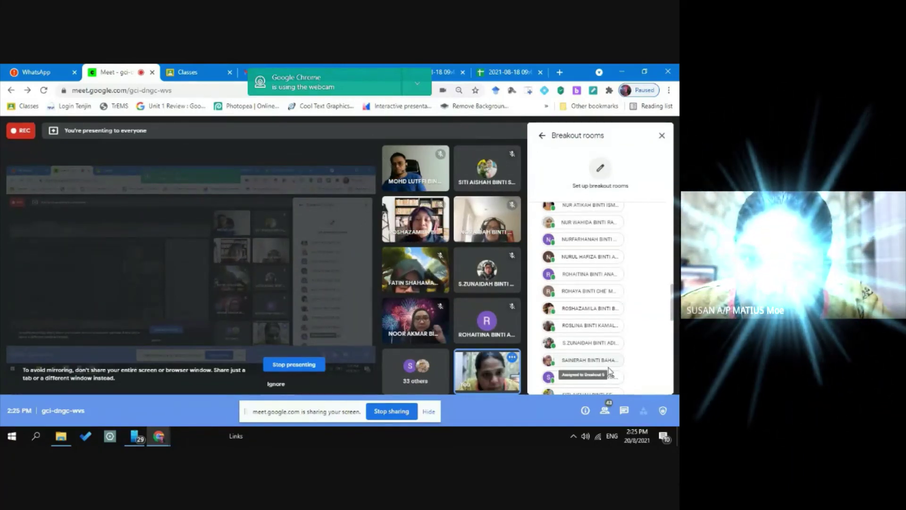
scroll(619, 347, "up", 3)
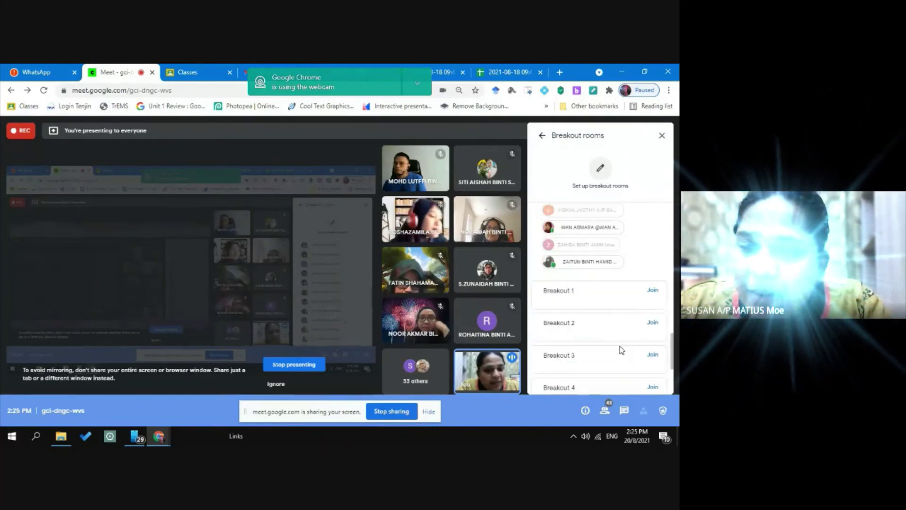
scroll(619, 346, "up", 5)
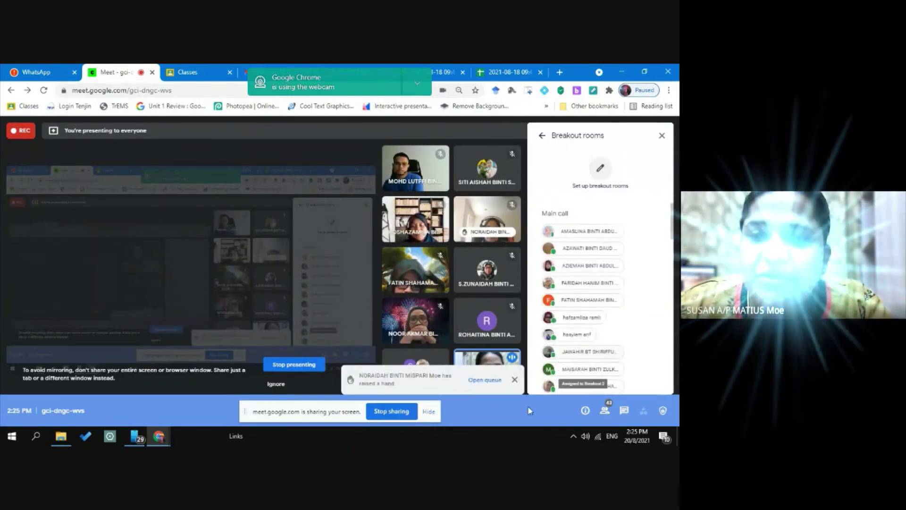
left_click(515, 380)
scroll(634, 339, "down", 5)
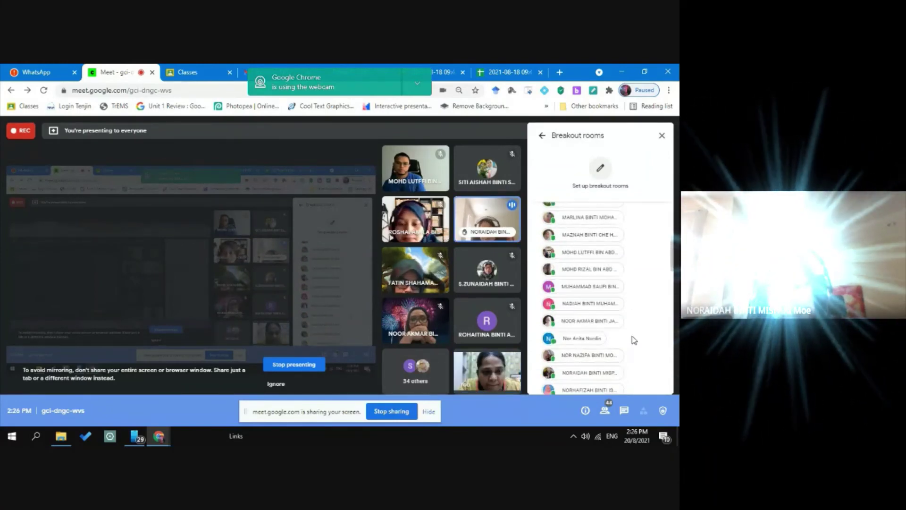
scroll(634, 339, "down", 5)
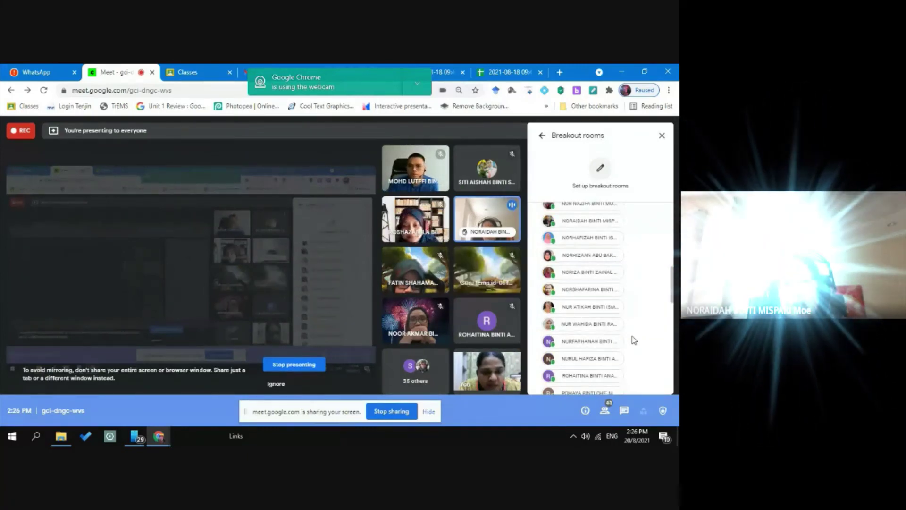
scroll(634, 340, "down", 8)
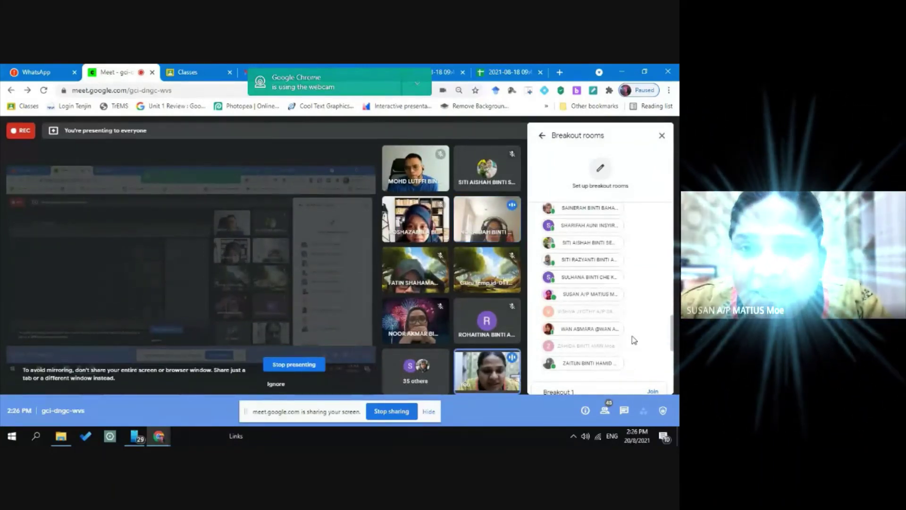
scroll(634, 340, "up", 5)
scroll(633, 340, "up", 2)
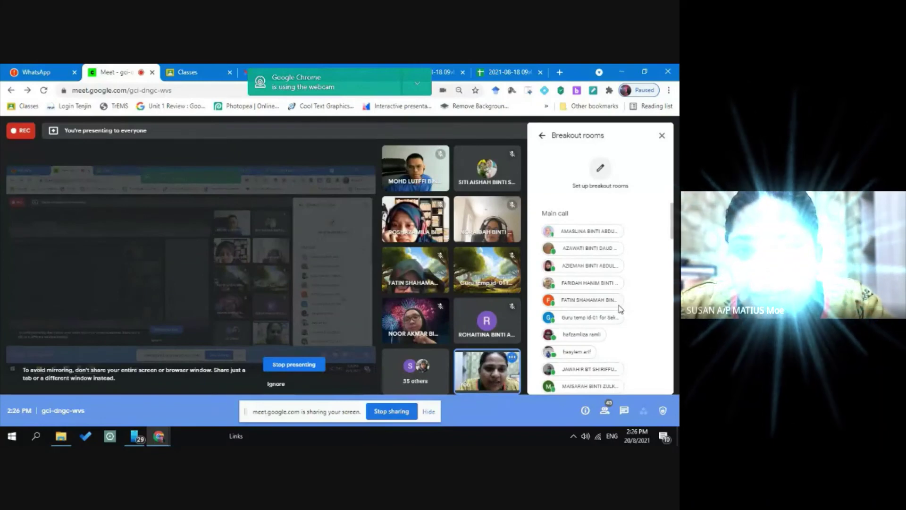
scroll(616, 311, "down", 5)
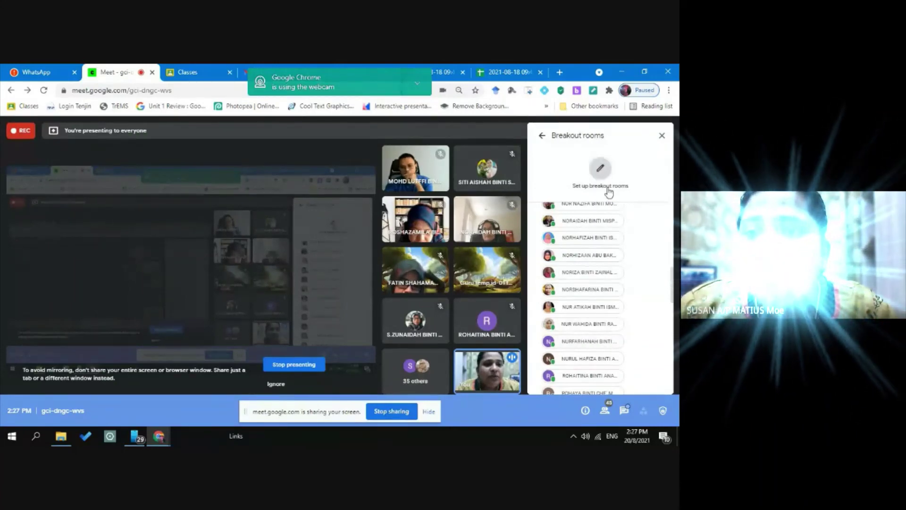
- Reopen the breakout room setup and review the participants assigned to the rooms, through Breakout 5
left_click(600, 168)
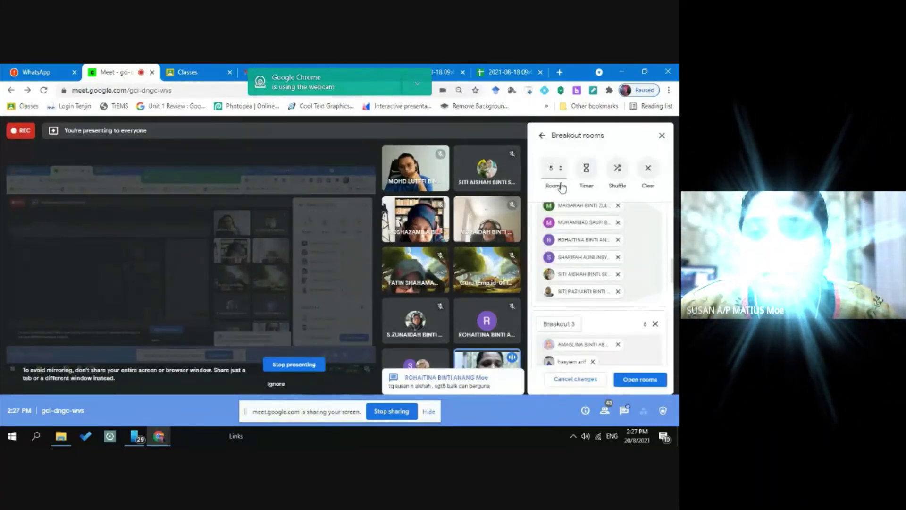
left_click(612, 171)
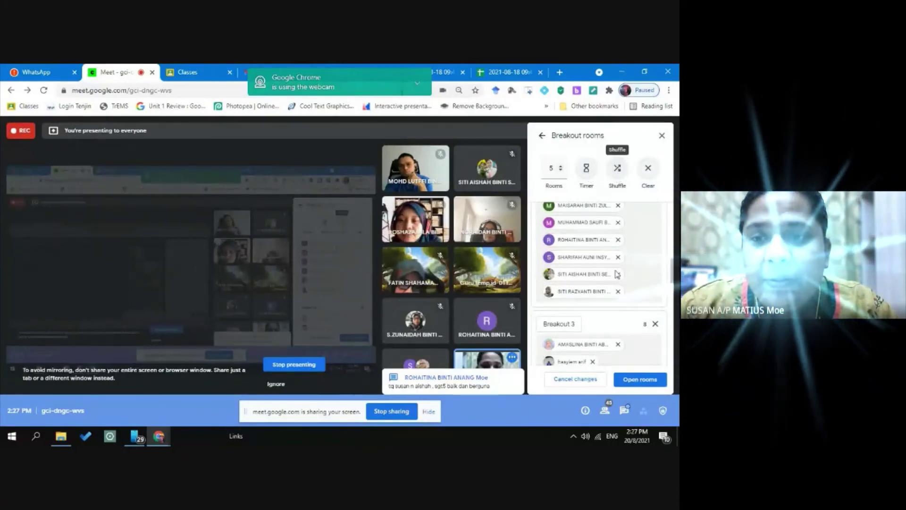
scroll(598, 314, "down", 3)
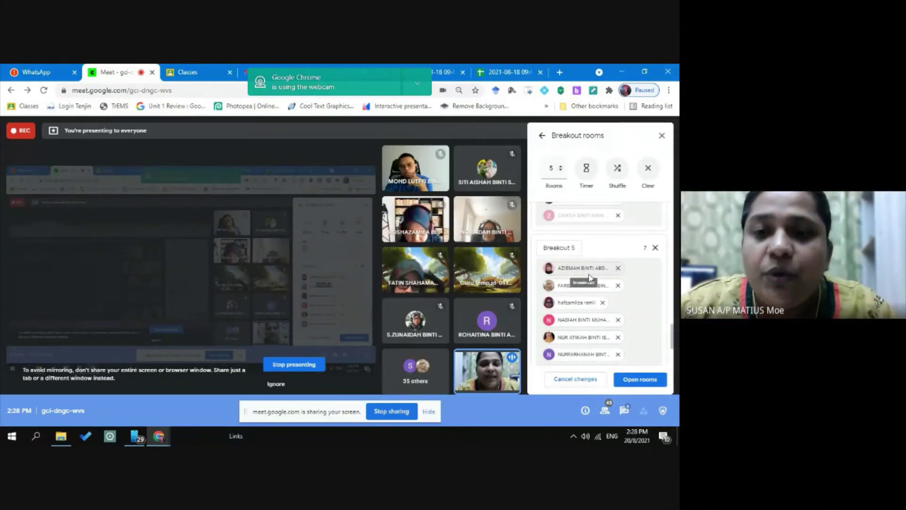
left_click_drag(589, 273, 627, 338)
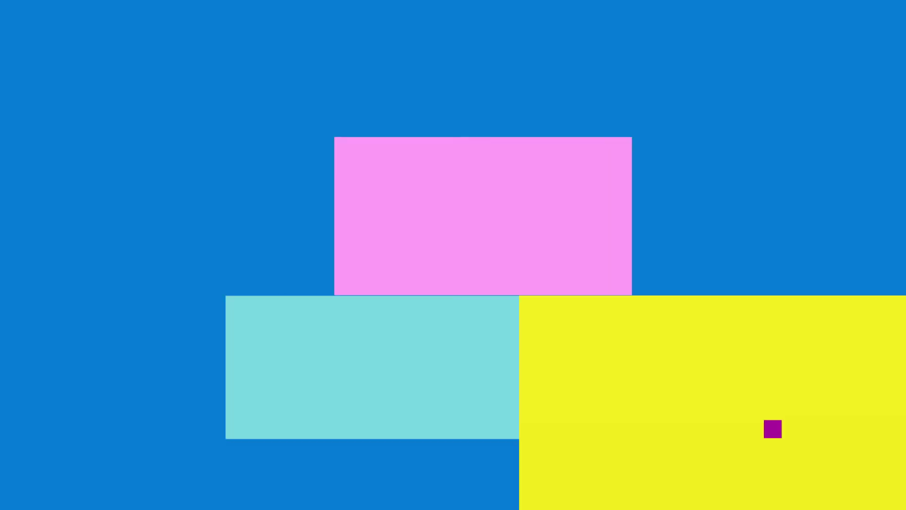